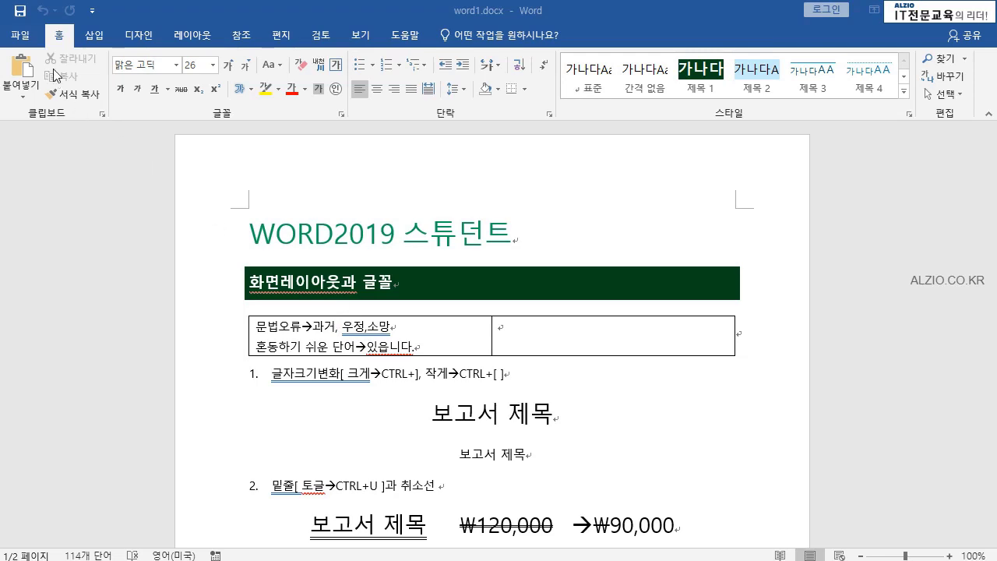
{"action": "left_click", "coordinate": [95, 35]}
{"action": "left_click", "coordinate": [134, 36]}
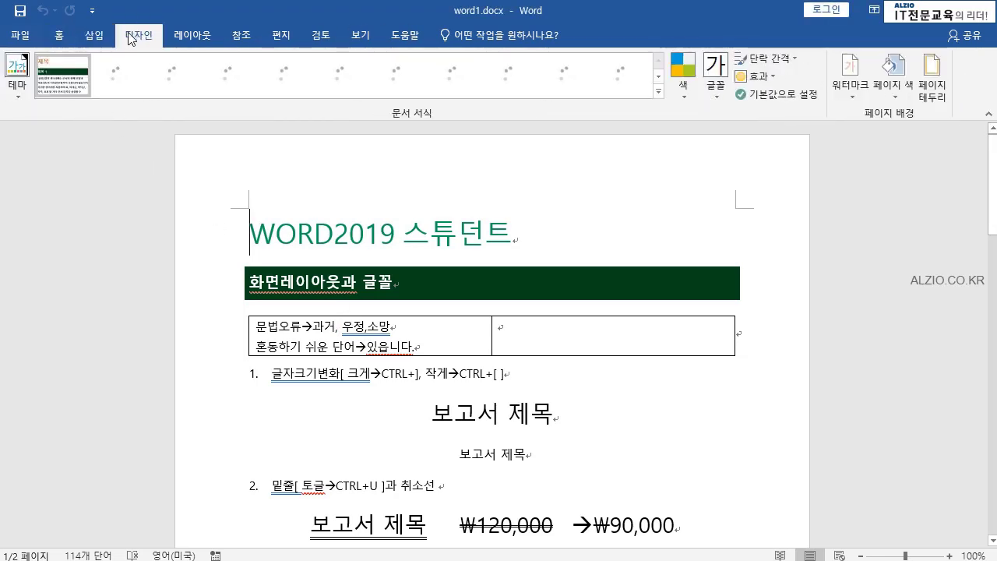
{"action": "left_click", "coordinate": [95, 35]}
{"action": "left_click", "coordinate": [61, 36]}
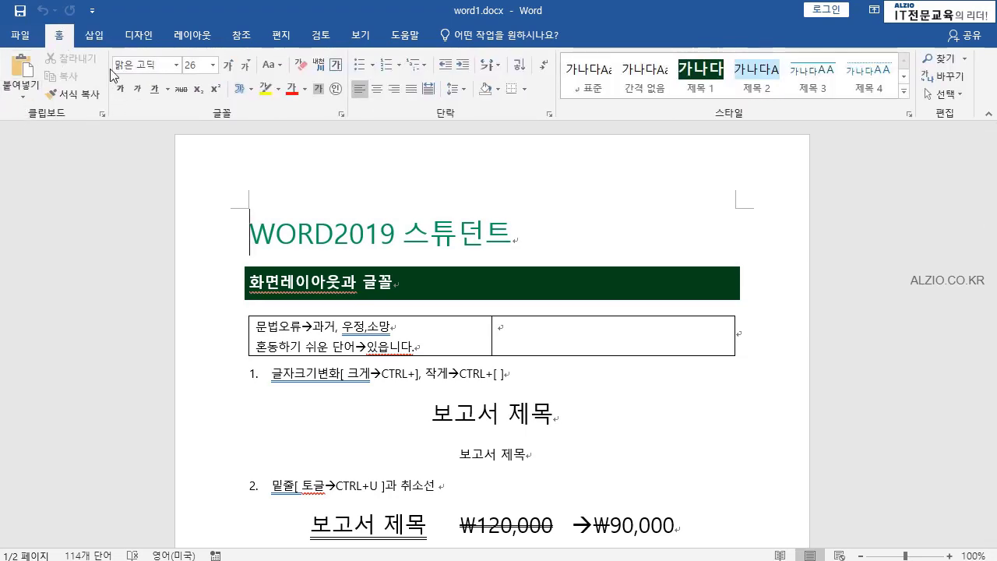
{"action": "left_click", "coordinate": [103, 39]}
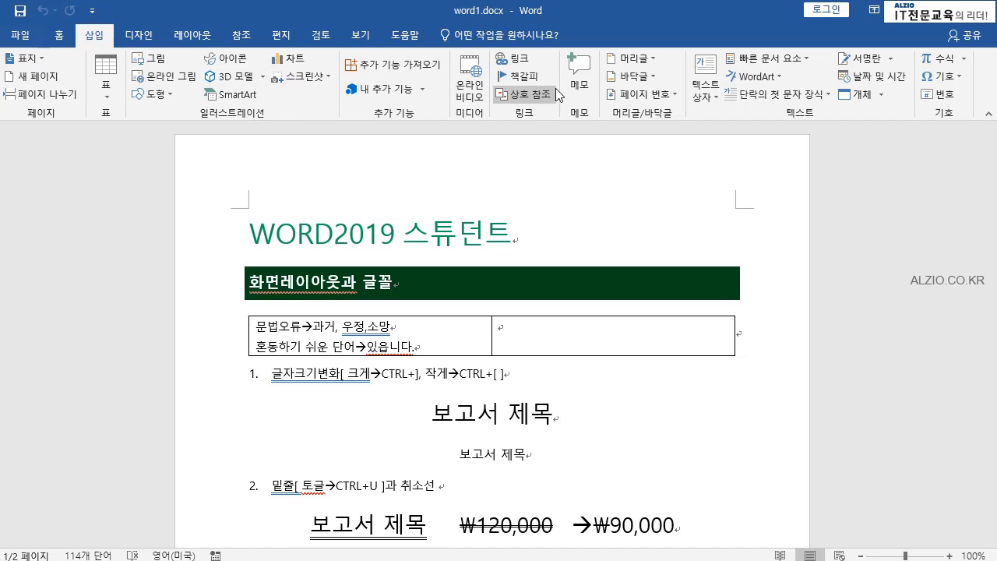
Collapse the ribbon, display the Home commands temporarily, and restore the full ribbon permanently.
{"action": "double_click", "coordinate": [94, 37]}
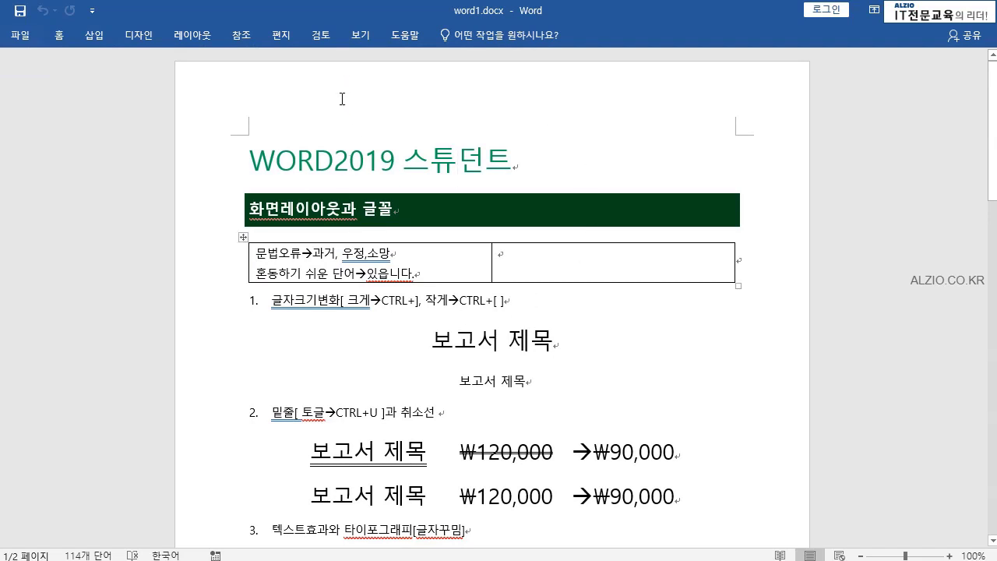
{"action": "left_click", "coordinate": [66, 43]}
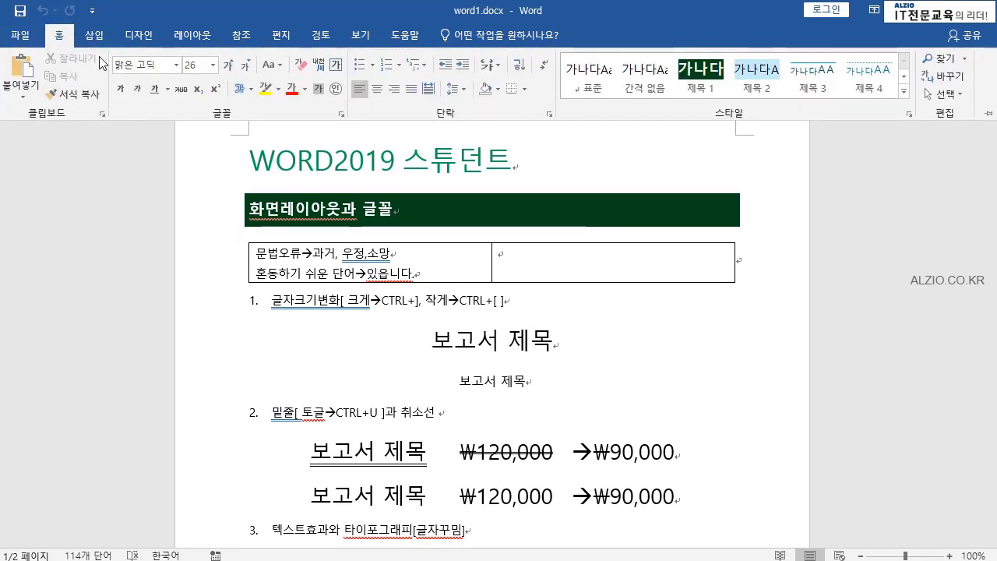
{"action": "left_click", "coordinate": [521, 302]}
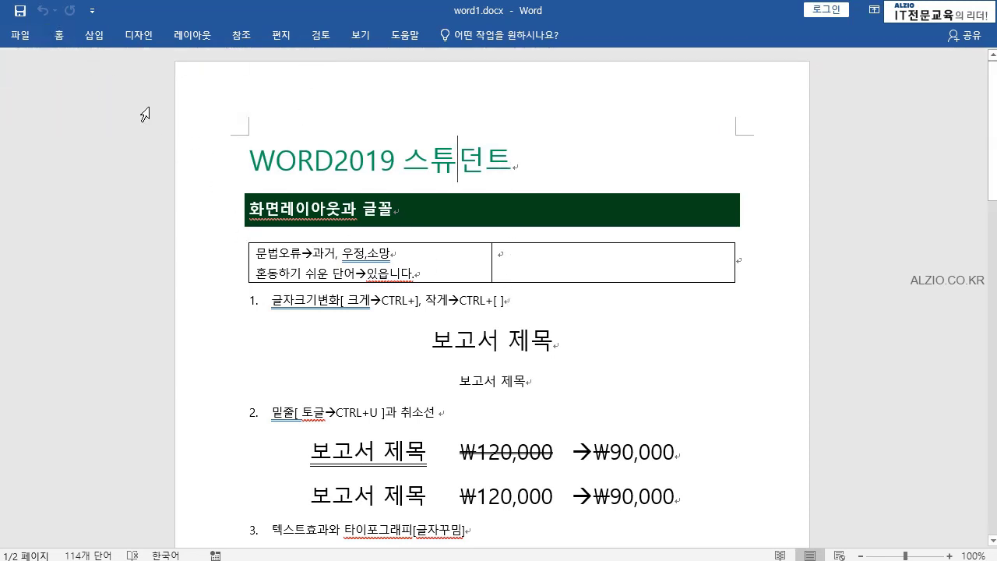
{"action": "double_click", "coordinate": [66, 35]}
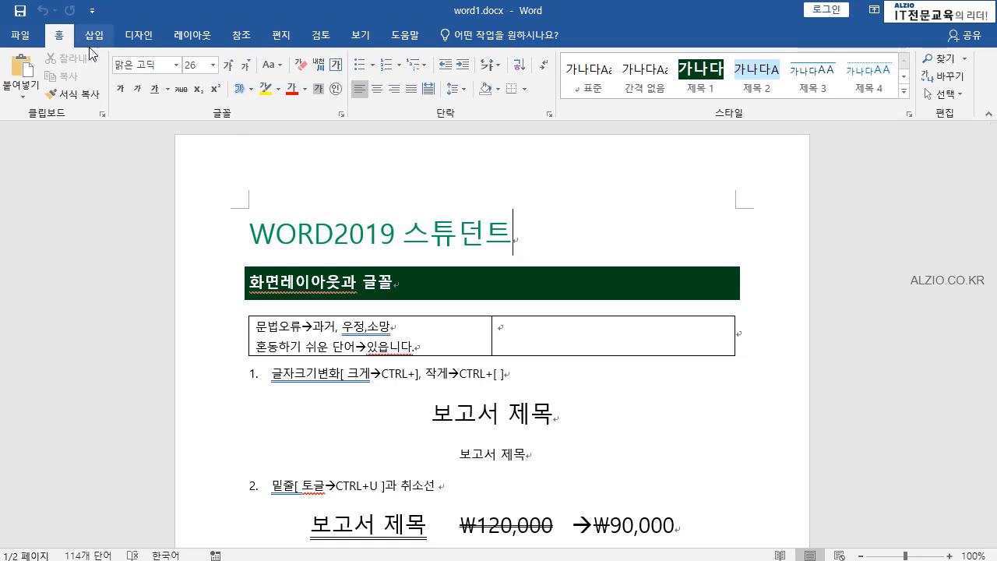
Show the navigation pane with the page thumbnails and hide it again, twice.
{"action": "left_click", "coordinate": [26, 555]}
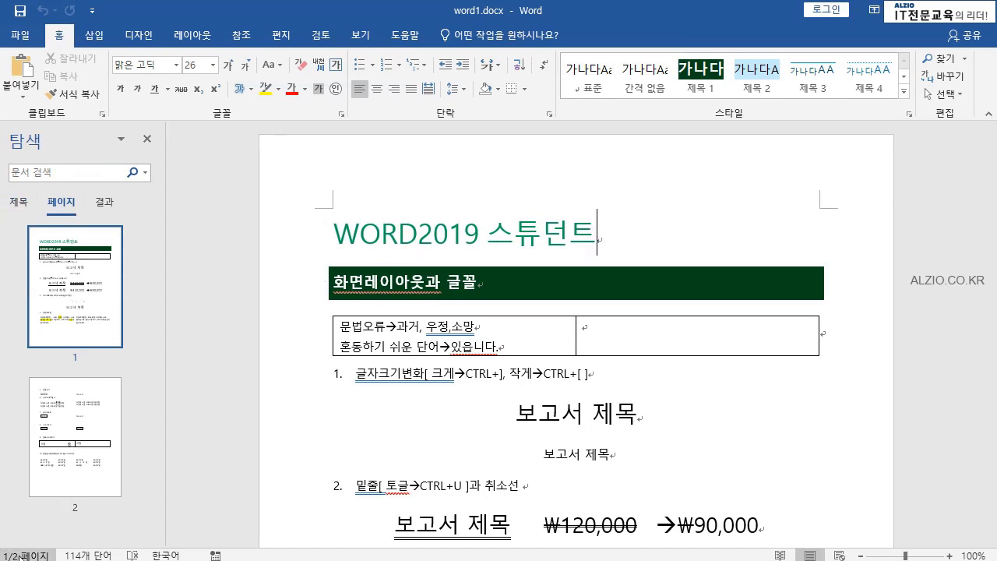
{"action": "left_click", "coordinate": [26, 555]}
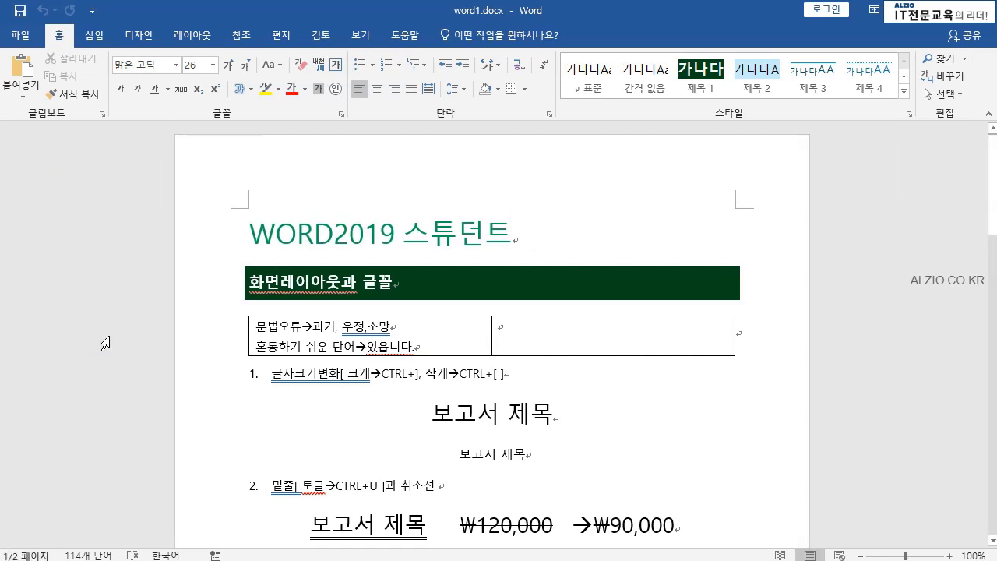
{"action": "left_click", "coordinate": [26, 555]}
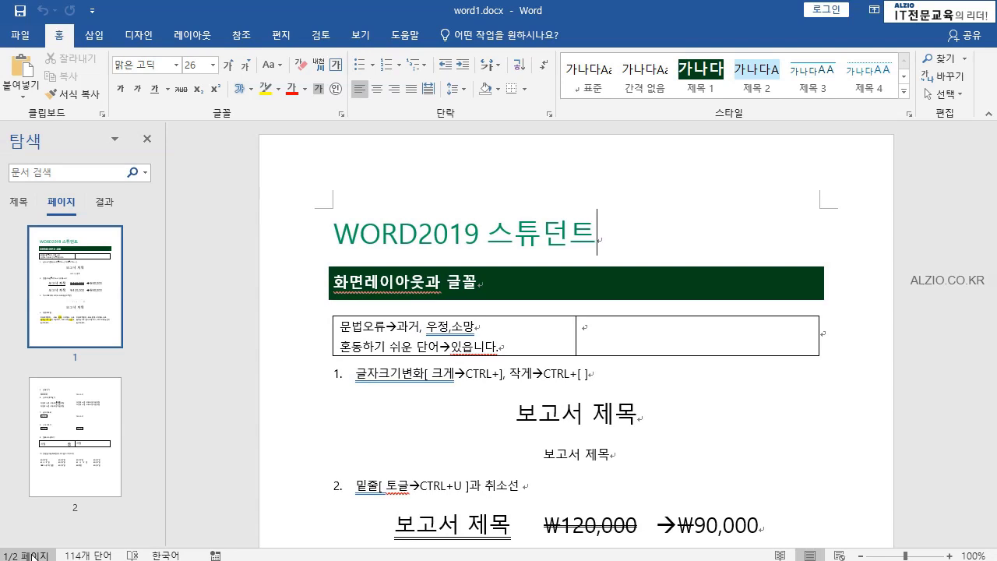
{"action": "left_click", "coordinate": [25, 554]}
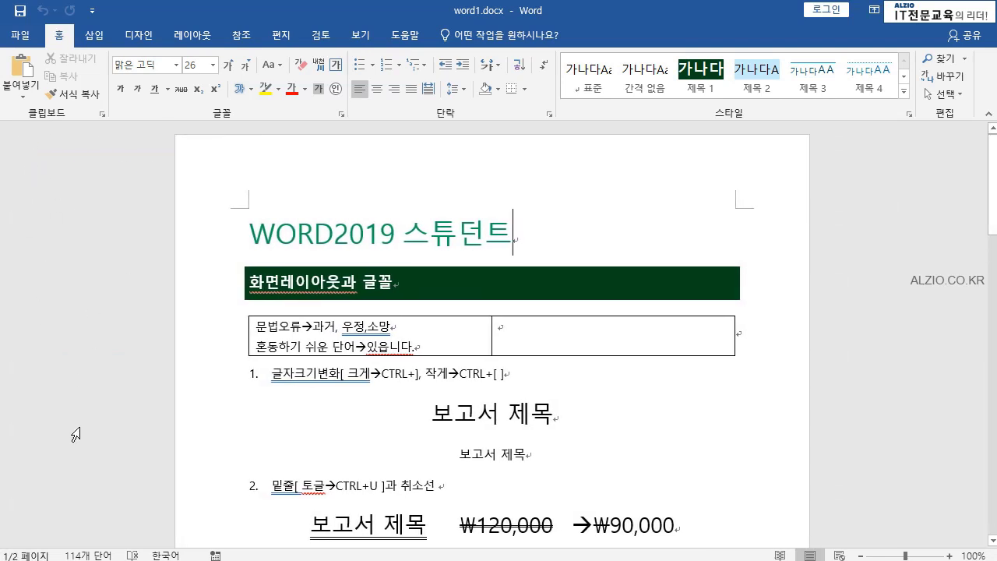
Check the document's word count statistics and close them.
{"action": "left_click", "coordinate": [88, 556]}
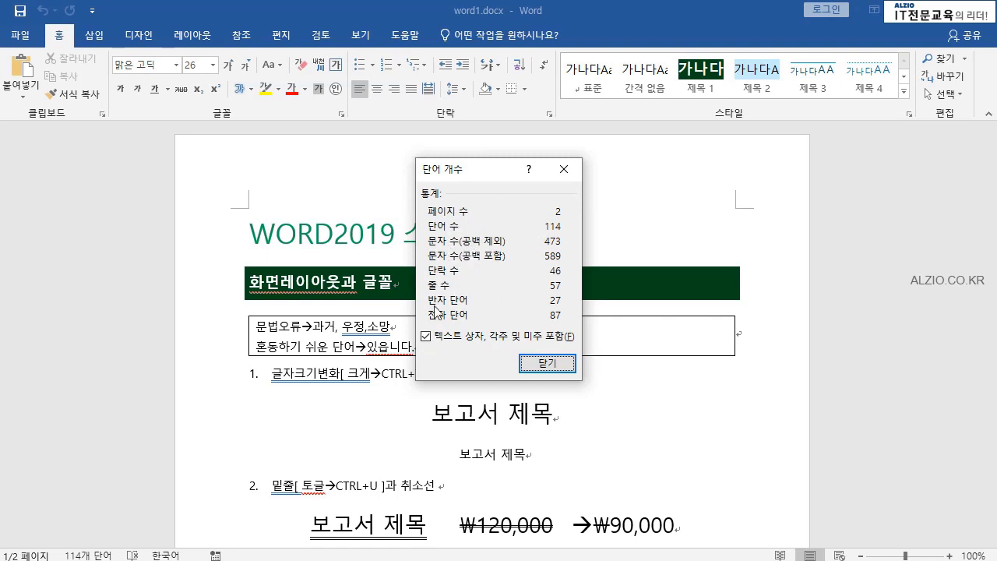
{"action": "left_click", "coordinate": [545, 365]}
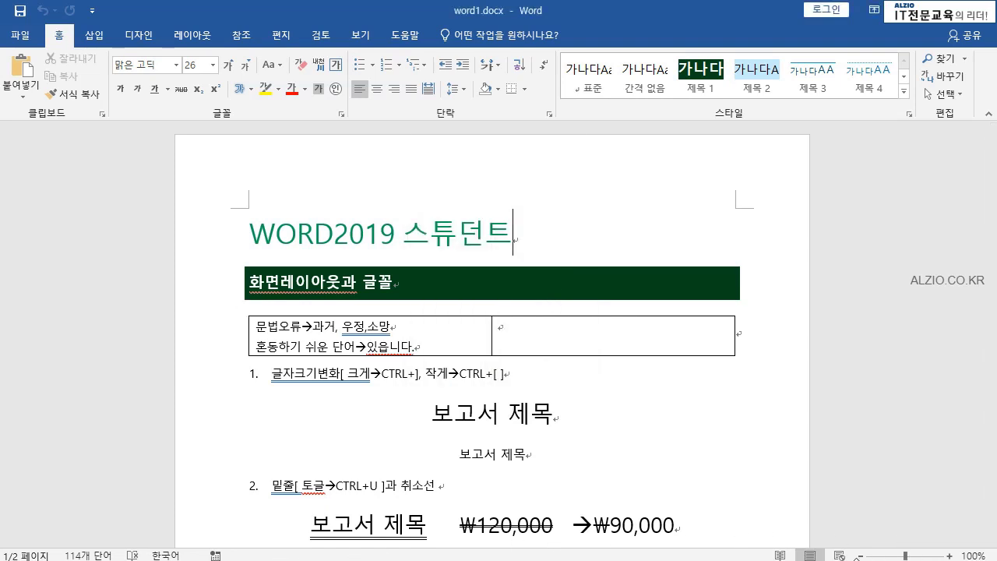
Have the document read aloud in Read Mode and pause the playback.
{"action": "left_click", "coordinate": [779, 555]}
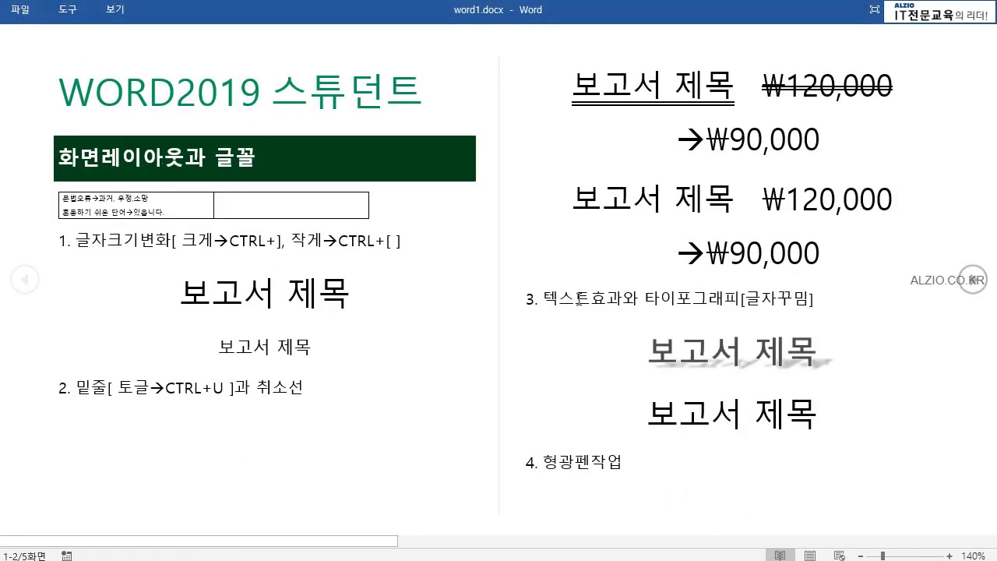
{"action": "left_click", "coordinate": [115, 9]}
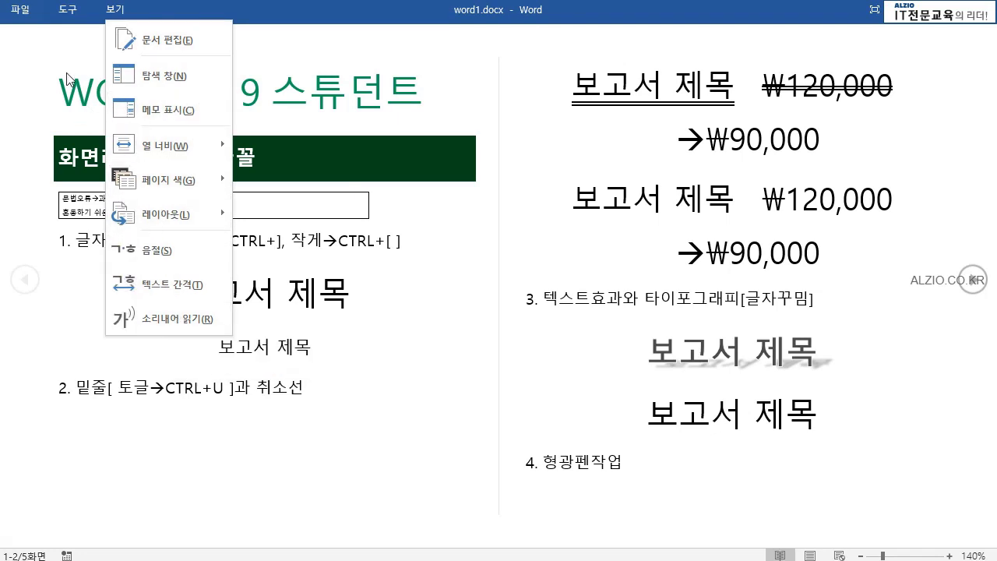
{"action": "left_click", "coordinate": [187, 316]}
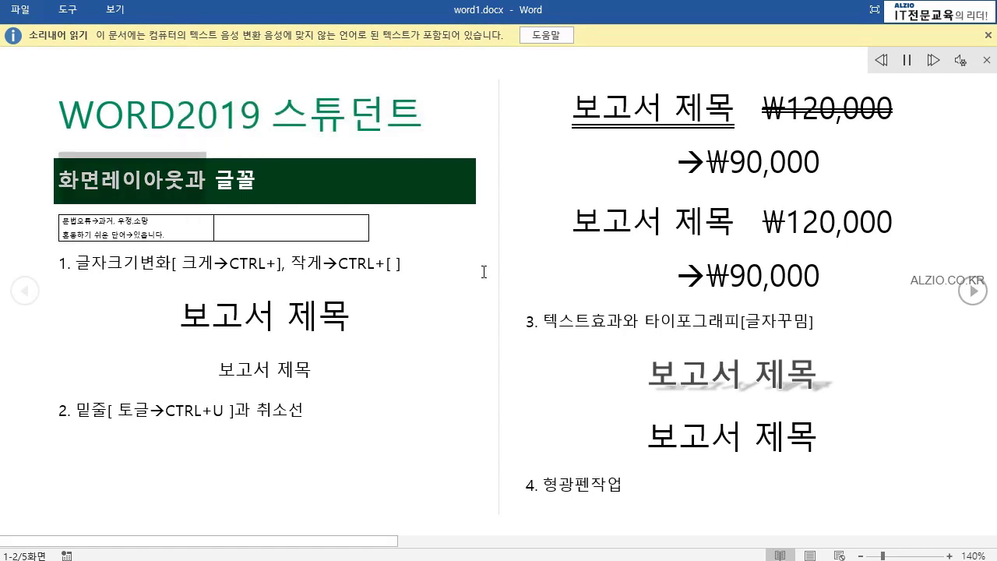
{"action": "left_click", "coordinate": [908, 62]}
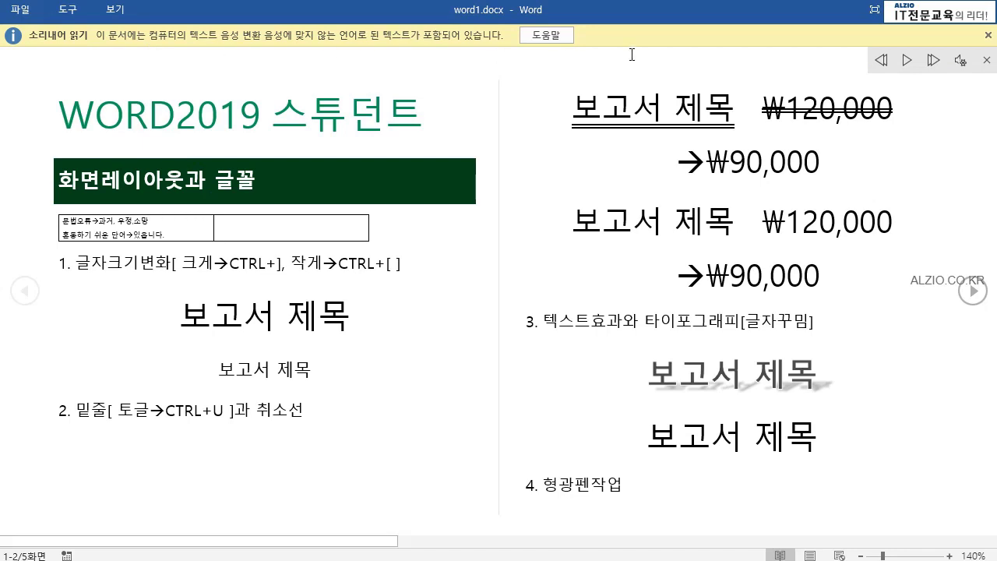
Dismiss the read-aloud language notice, view the reading speed and voice settings, and close Read Aloud.
{"action": "left_click", "coordinate": [988, 36]}
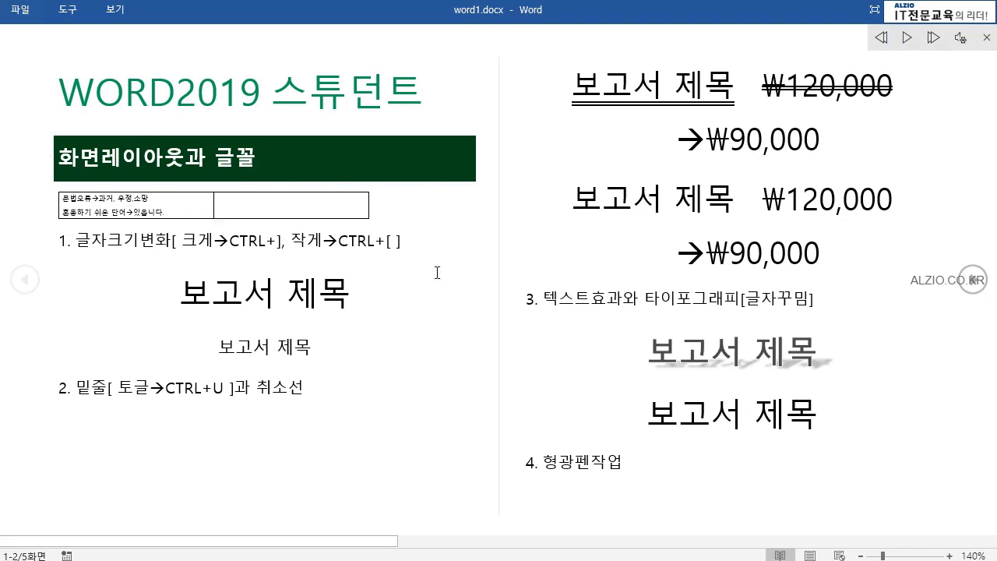
{"action": "left_click", "coordinate": [961, 38]}
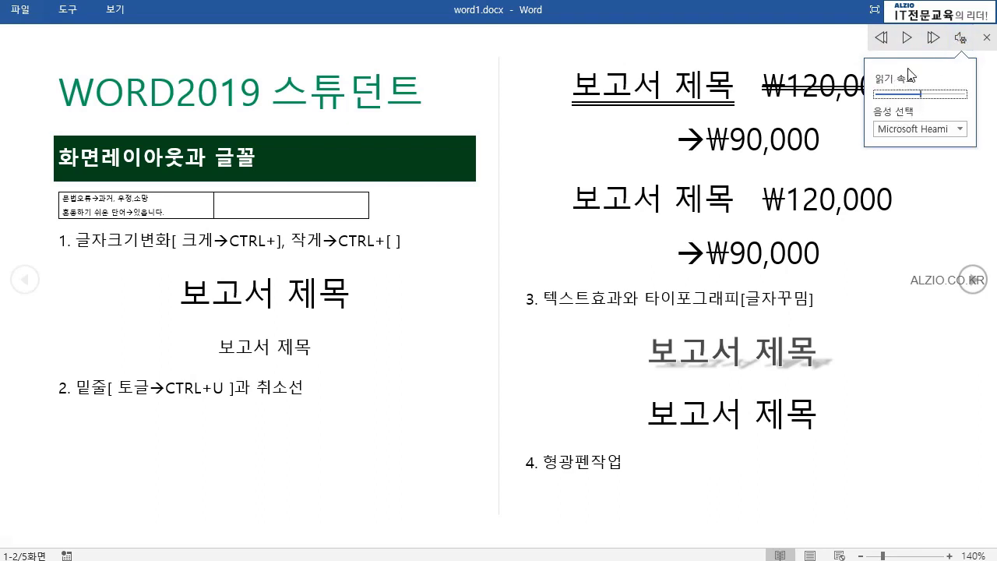
{"action": "left_click", "coordinate": [986, 39]}
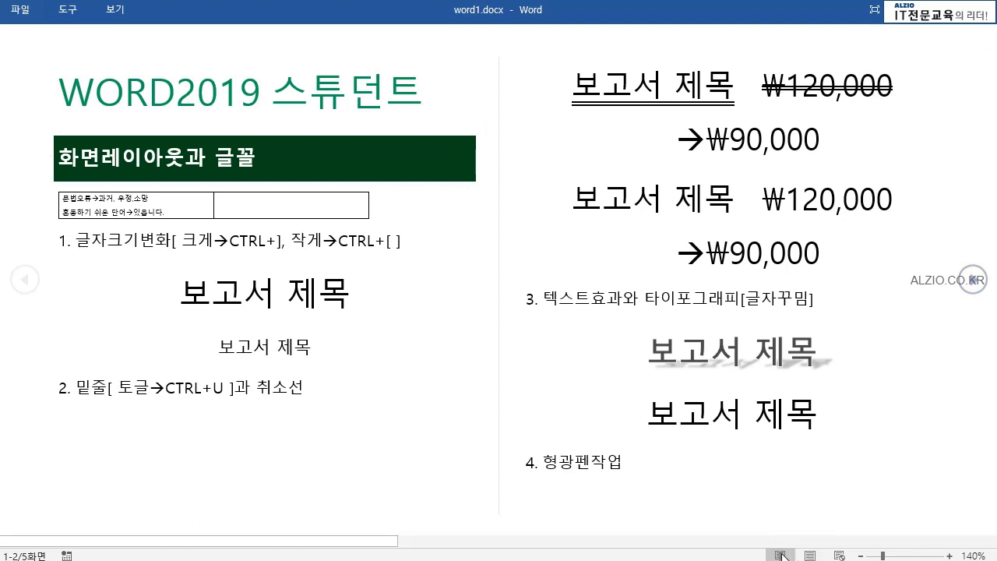
Compare the document in Print Layout and Web Layout, ending in Print Layout.
{"action": "left_click", "coordinate": [808, 555]}
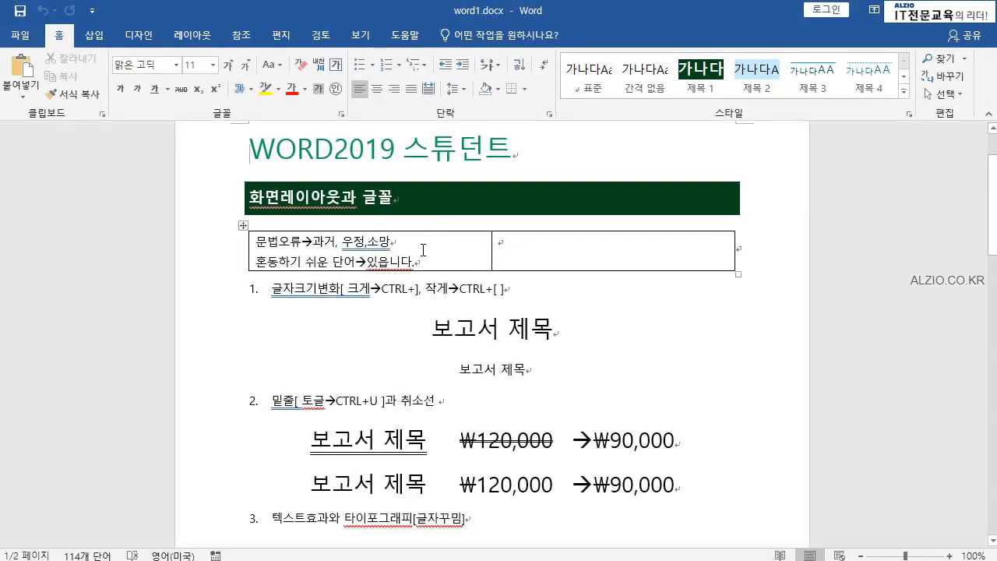
{"action": "left_click", "coordinate": [838, 553]}
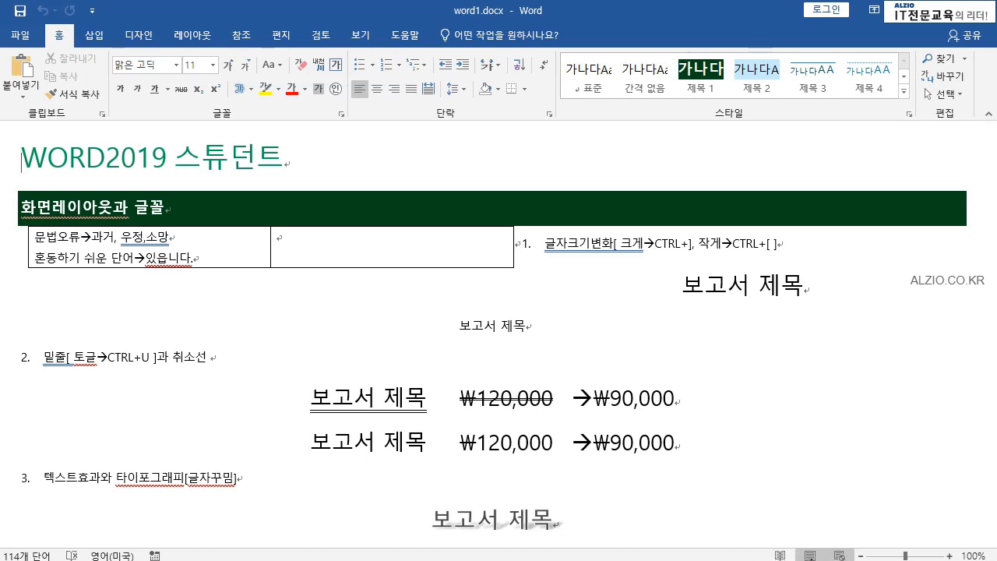
{"action": "left_click", "coordinate": [810, 555]}
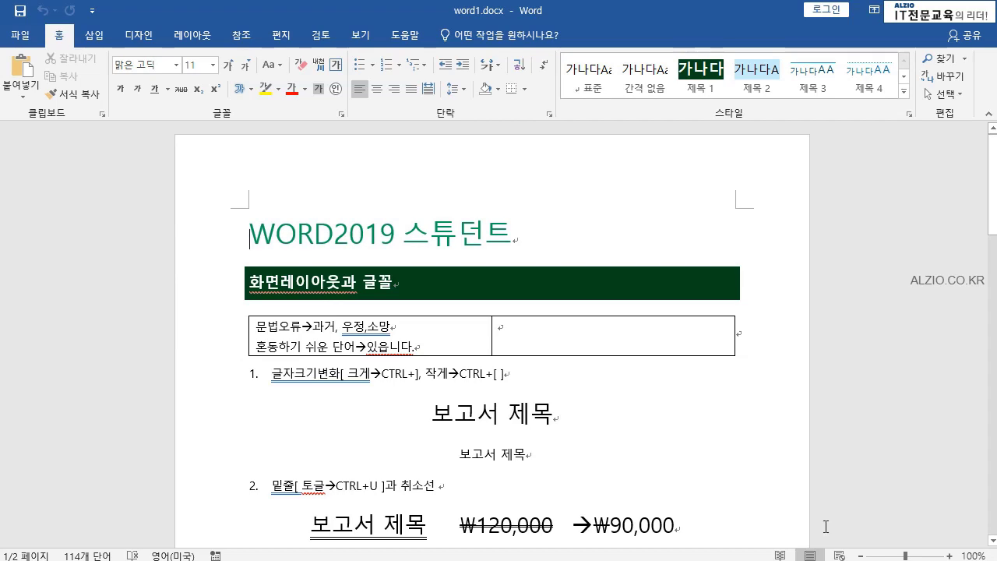
Zoom the document out to 70% and back in to 110%.
{"action": "left_click", "coordinate": [861, 556]}
{"action": "left_click", "coordinate": [861, 556]}
{"action": "left_click", "coordinate": [860, 556]}
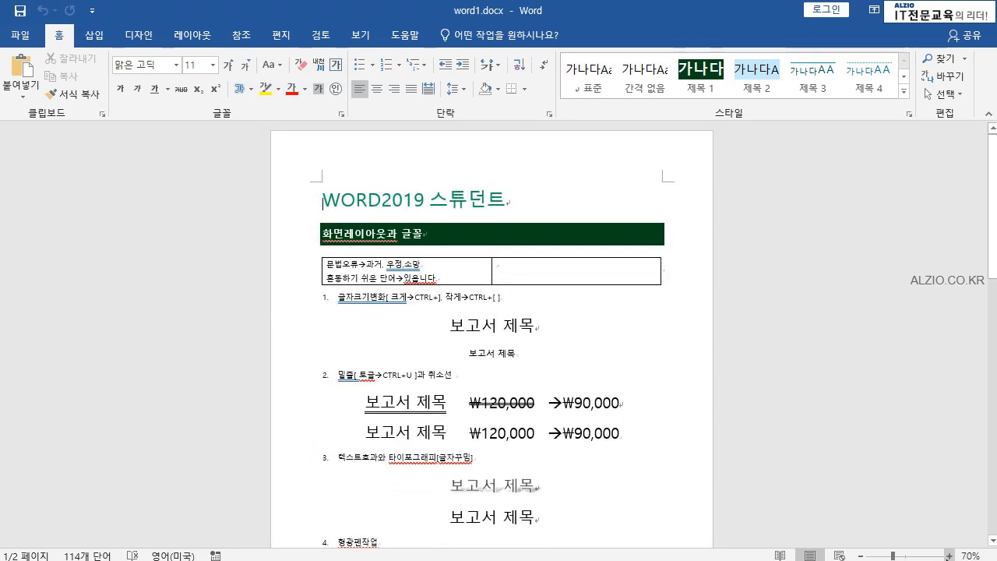
{"action": "left_click", "coordinate": [949, 556]}
{"action": "left_click", "coordinate": [949, 556]}
{"action": "left_click", "coordinate": [949, 556]}
{"action": "left_click", "coordinate": [949, 557]}
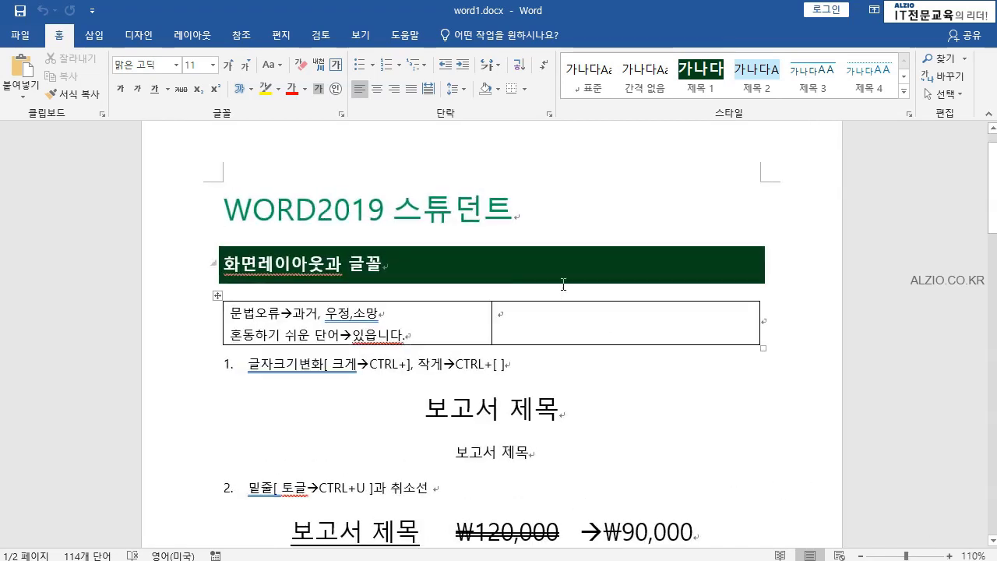
Zoom in and out repeatedly around the document title, finishing at 130%.
{"action": "left_click", "coordinate": [532, 223]}
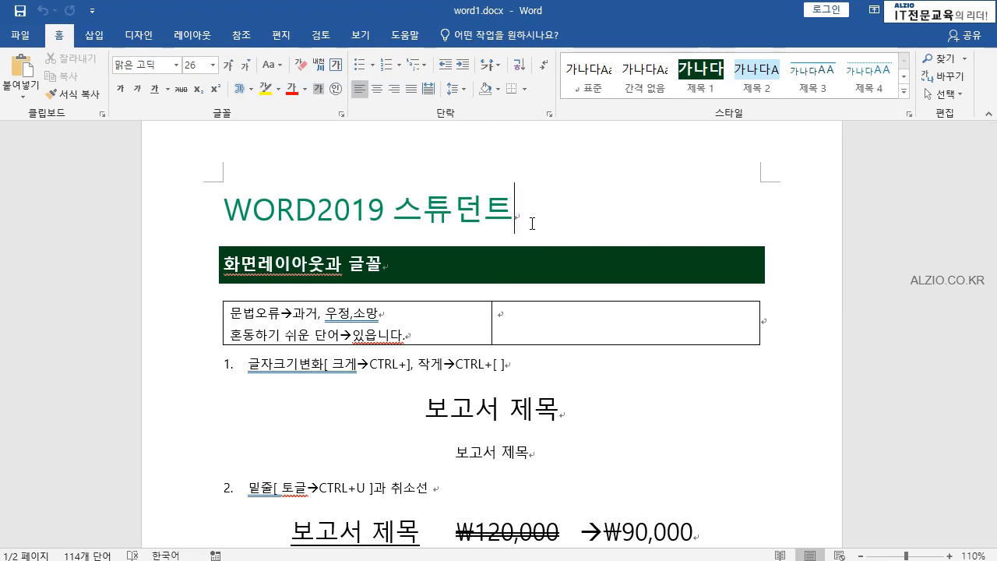
{"action": "scroll", "coordinate": [532, 223], "scroll_direction": "up", "scroll_amount": 4, "text": "ctrl"}
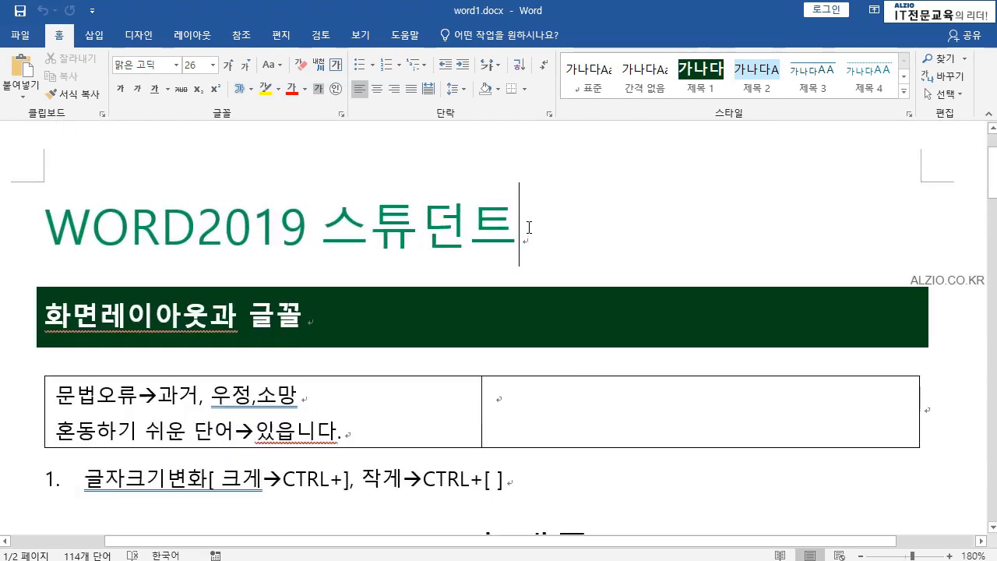
{"action": "scroll", "coordinate": [527, 228], "scroll_direction": "down", "scroll_amount": 6, "text": "ctrl"}
{"action": "scroll", "coordinate": [528, 229], "scroll_direction": "up", "scroll_amount": 5, "text": "ctrl"}
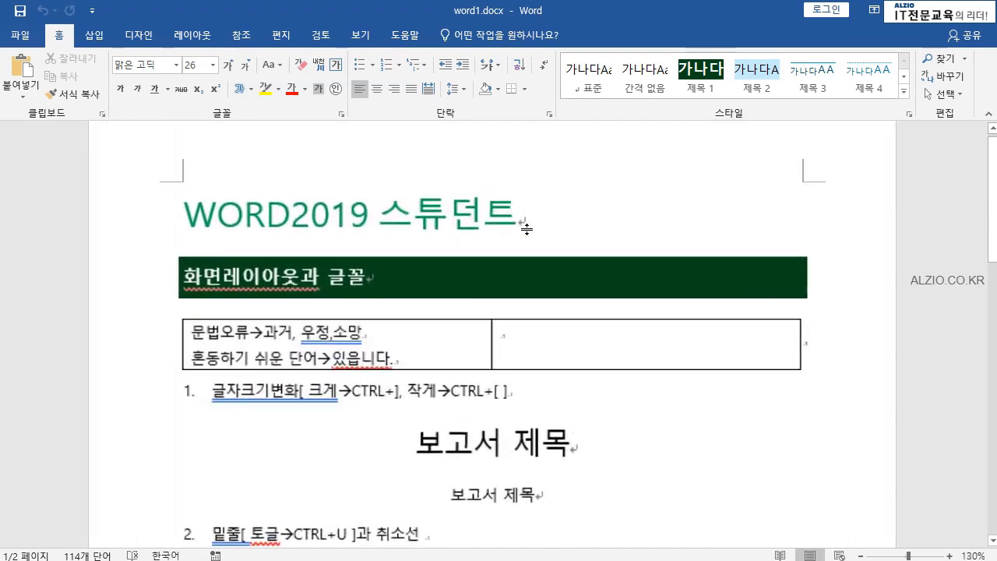
{"action": "scroll", "coordinate": [547, 251], "scroll_direction": "up", "scroll_amount": 3, "text": "ctrl"}
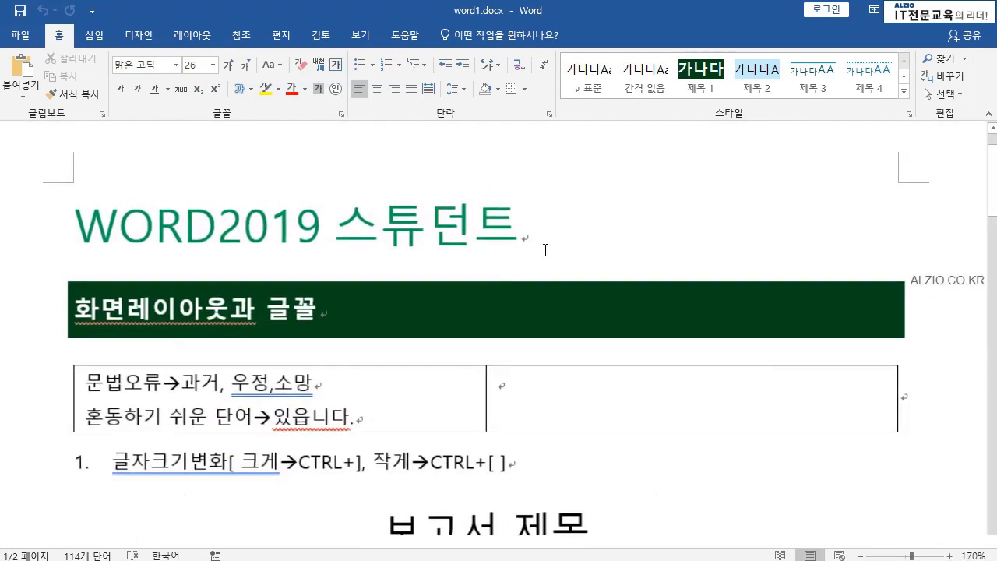
{"action": "scroll", "coordinate": [546, 250], "scroll_direction": "down", "scroll_amount": 6, "text": "ctrl"}
{"action": "scroll", "coordinate": [545, 250], "scroll_direction": "up", "scroll_amount": 4, "text": "ctrl"}
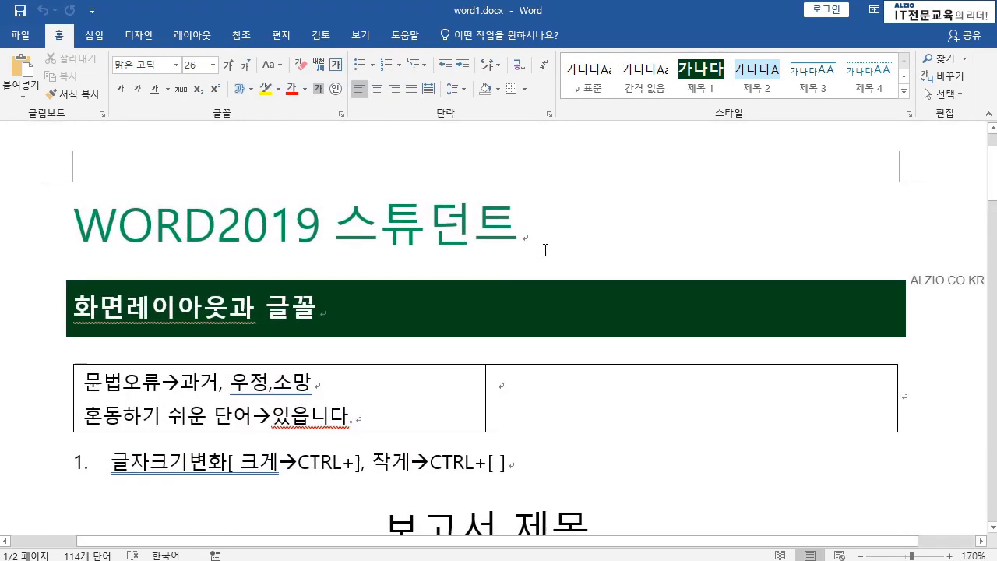
{"action": "scroll", "coordinate": [545, 250], "scroll_direction": "down", "scroll_amount": 2, "text": "ctrl"}
{"action": "scroll", "coordinate": [545, 250], "scroll_direction": "down", "scroll_amount": 1, "text": "ctrl"}
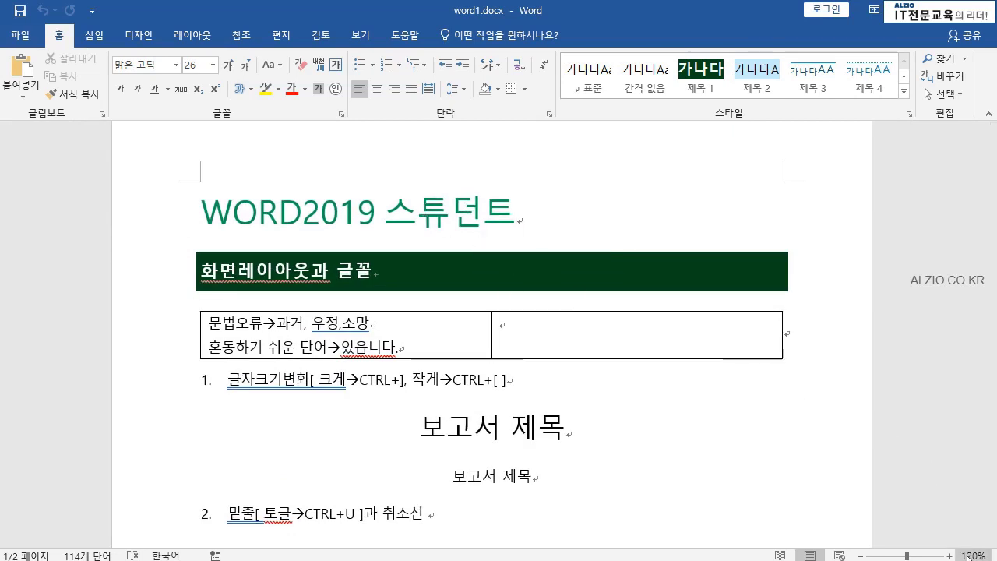
{"action": "scroll", "coordinate": [745, 395], "scroll_direction": "up", "scroll_amount": 2, "text": "ctrl"}
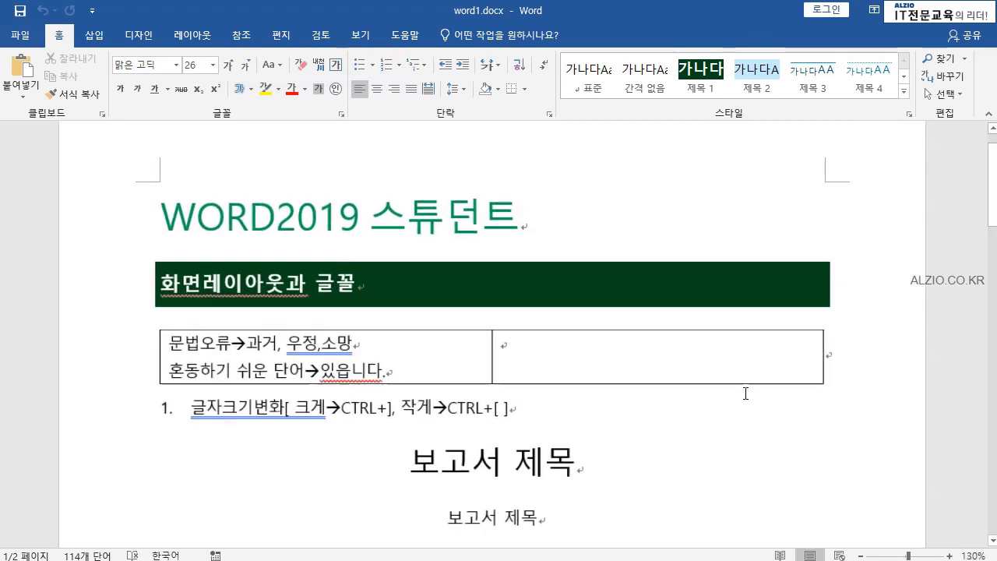
{"action": "scroll", "coordinate": [745, 395], "scroll_direction": "down", "scroll_amount": 1, "text": "ctrl"}
Set the document's zoom level to exactly 100% through the Zoom settings.
{"action": "left_click", "coordinate": [974, 556]}
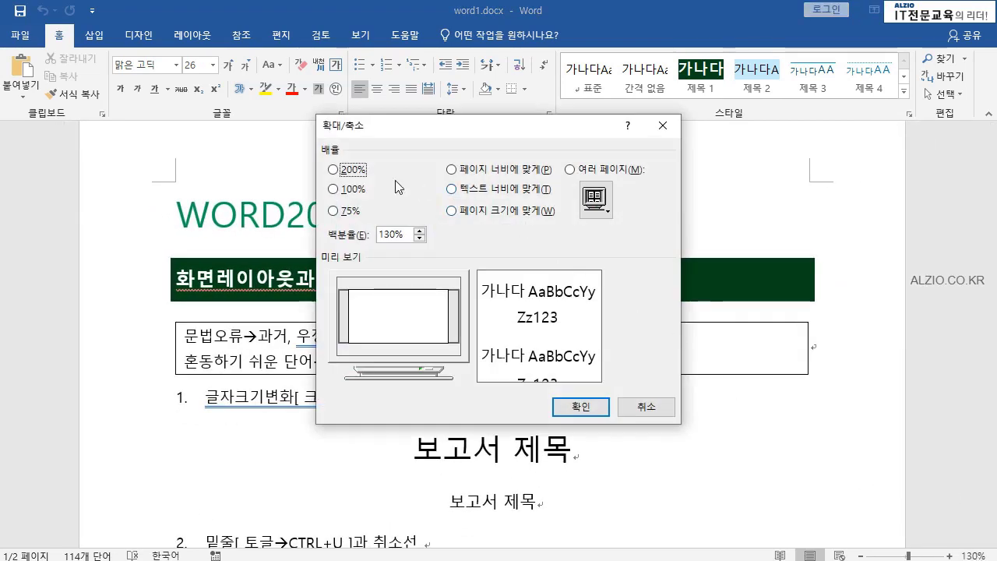
{"action": "left_click", "coordinate": [348, 189]}
{"action": "left_click", "coordinate": [581, 407]}
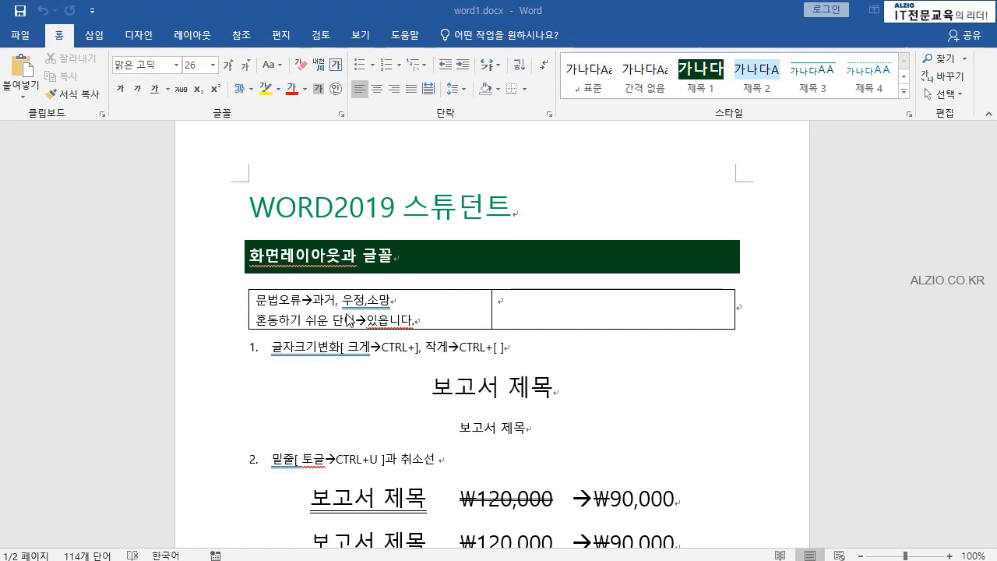
Turn off automatic spell checking while typing (입력할 때 자동으로 맞춤법 검사) in the Word proofing options.
{"action": "left_click", "coordinate": [34, 39]}
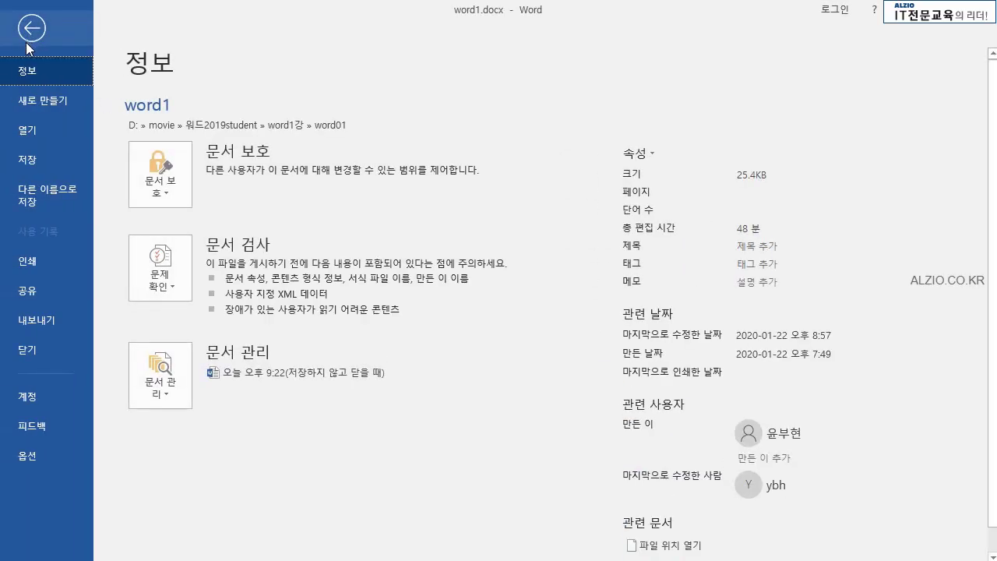
{"action": "left_click", "coordinate": [27, 456]}
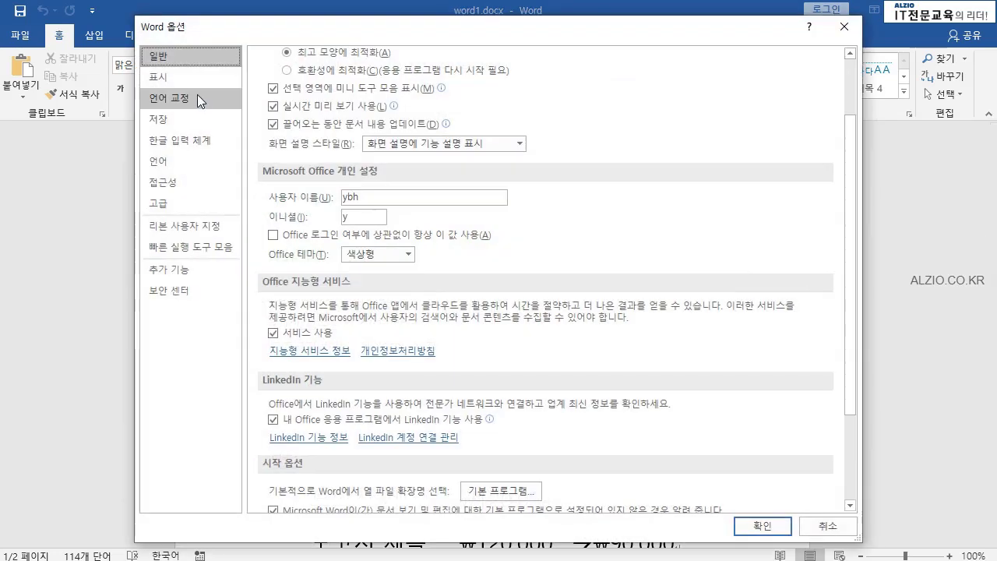
{"action": "left_click", "coordinate": [197, 96]}
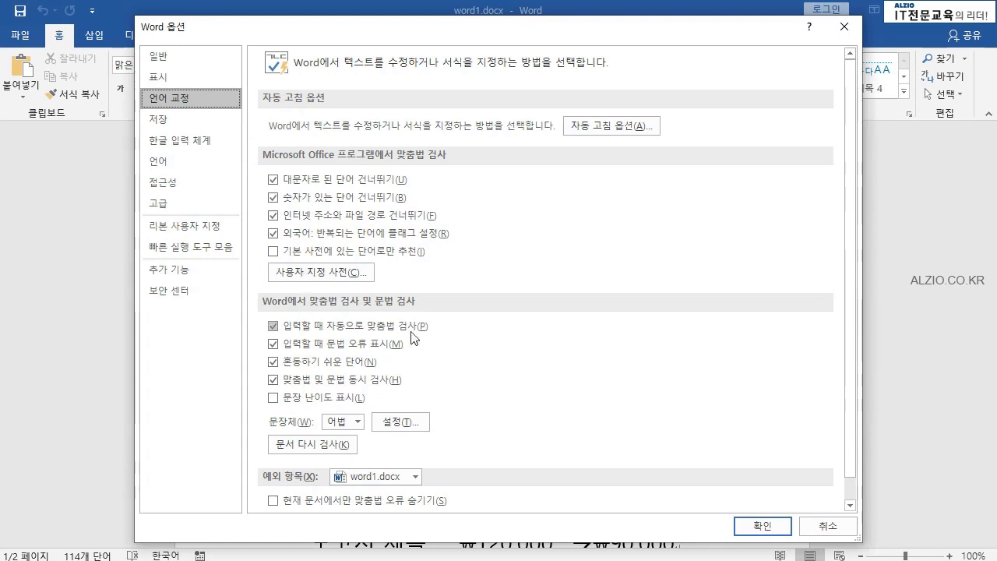
{"action": "left_click", "coordinate": [273, 326]}
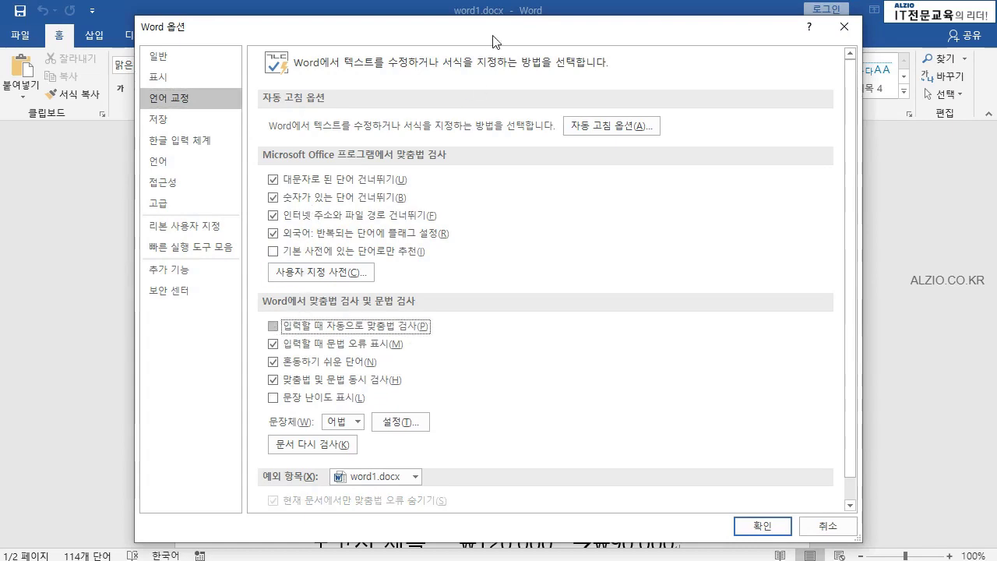
{"action": "left_click_drag", "start_coordinate": [498, 26], "coordinate": [571, 327]}
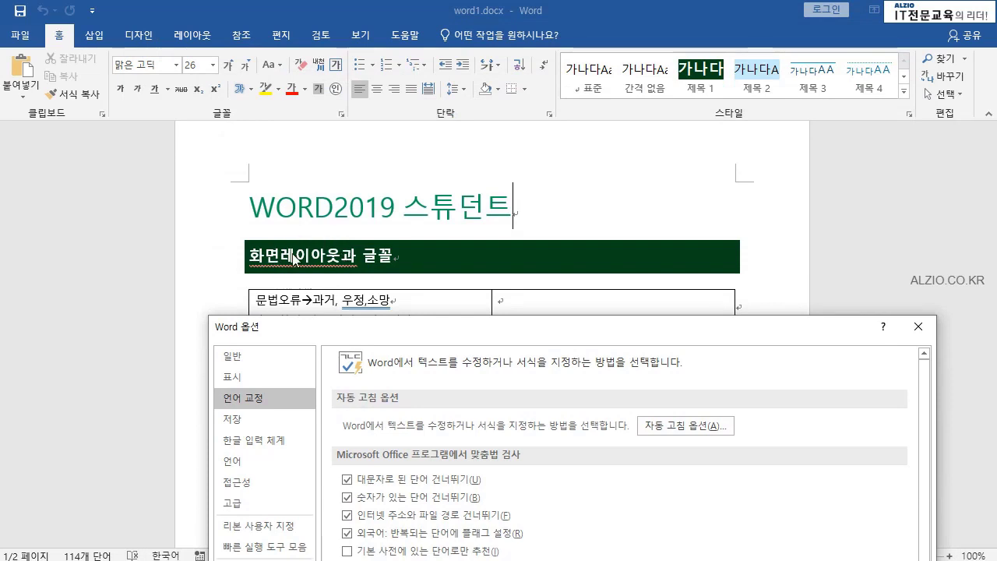
{"action": "left_click_drag", "start_coordinate": [428, 329], "coordinate": [446, 62]}
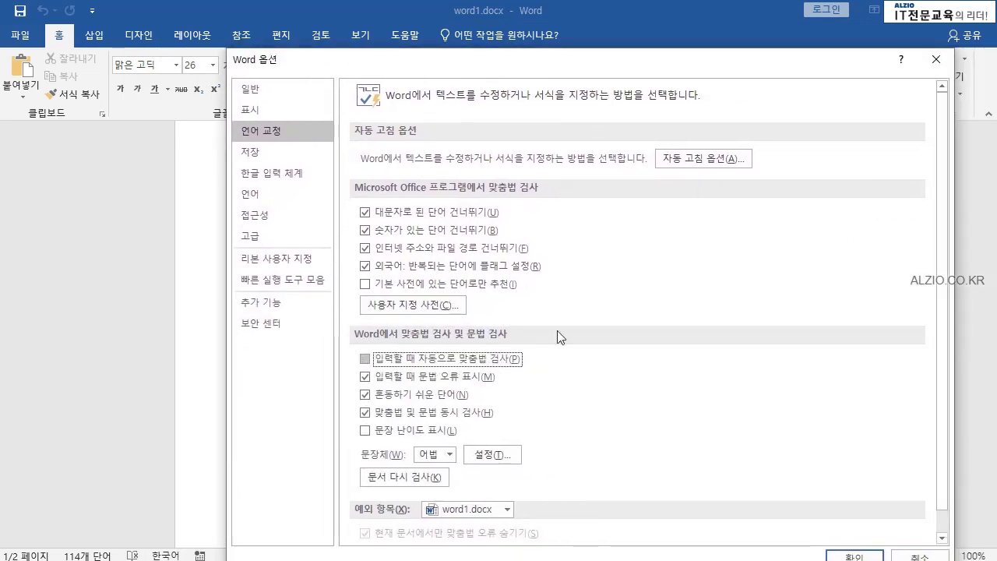
{"action": "left_click_drag", "start_coordinate": [585, 62], "coordinate": [545, 23]}
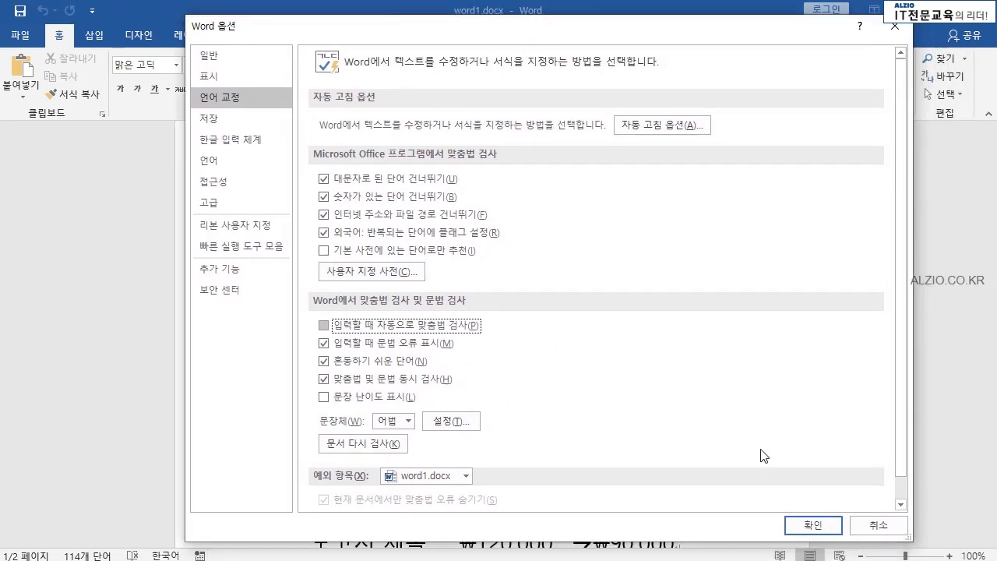
{"action": "left_click", "coordinate": [800, 518]}
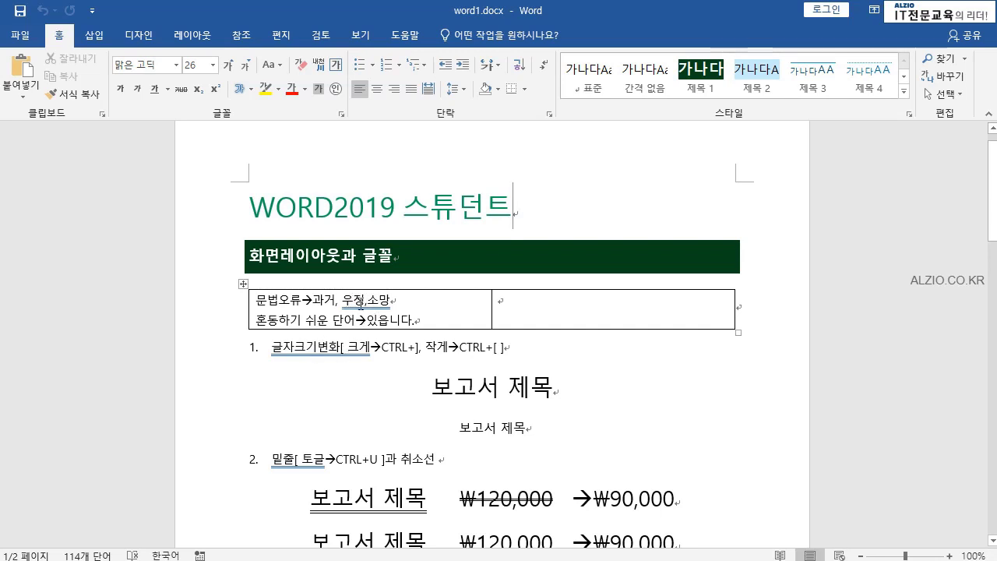
Insert a space after the comma in "우정,소망" in the table, and turn off marking grammar errors while typing (입력할 때 문법 오류 표시).
{"action": "left_click", "coordinate": [367, 300]}
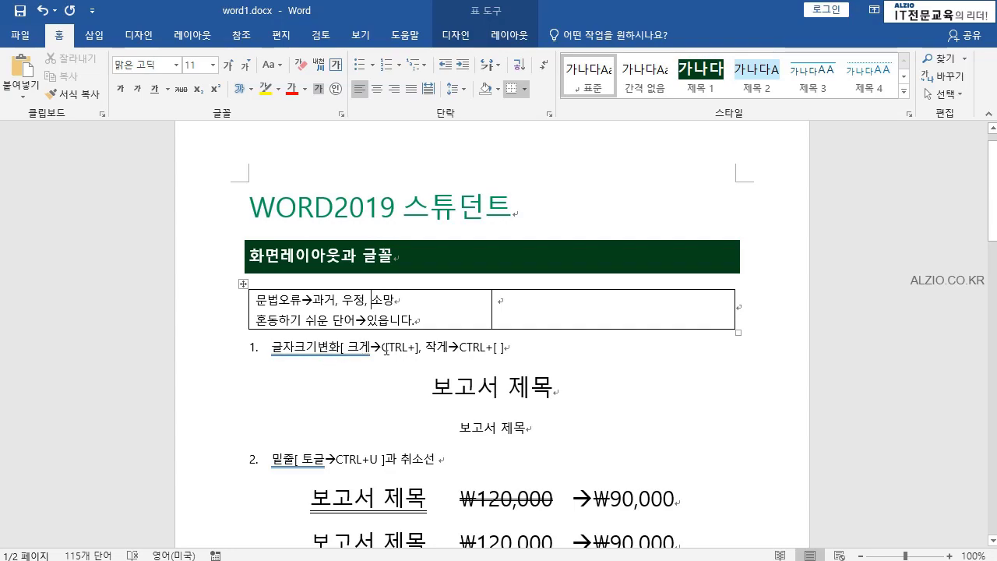
{"action": "left_click", "coordinate": [21, 35]}
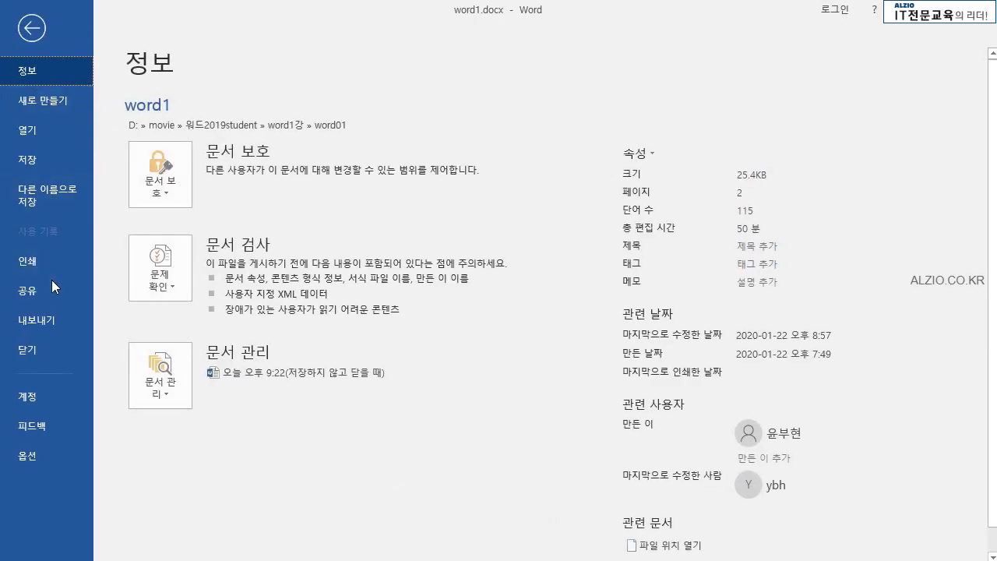
{"action": "left_click", "coordinate": [35, 455]}
{"action": "left_click", "coordinate": [187, 99]}
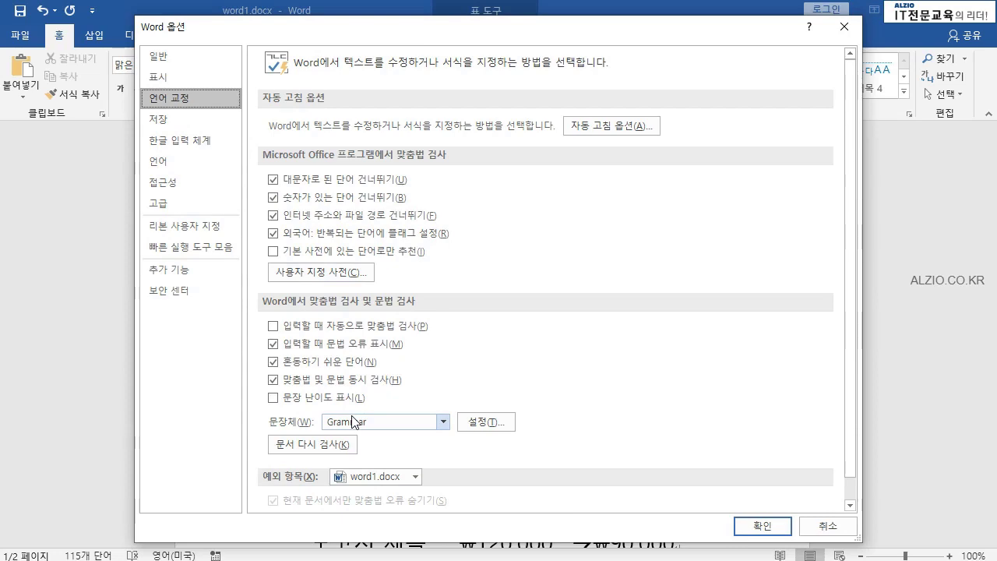
{"action": "left_click", "coordinate": [273, 344]}
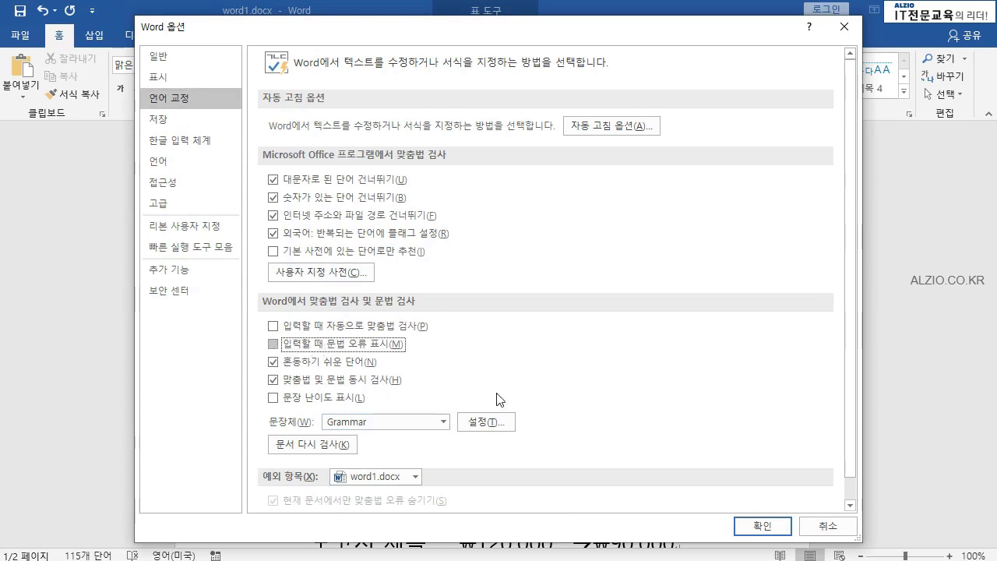
{"action": "left_click", "coordinate": [763, 526]}
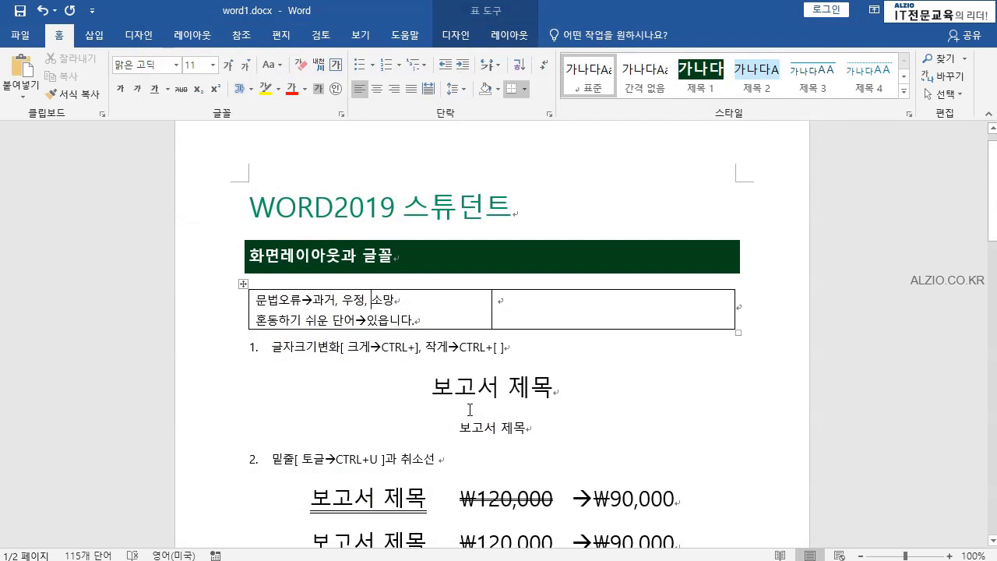
Enlarge the second "보고서 제목" line under item 1 through the preset font sizes and reduce it to 16 pt.
{"action": "scroll", "coordinate": [485, 383], "scroll_direction": "down", "scroll_amount": 1}
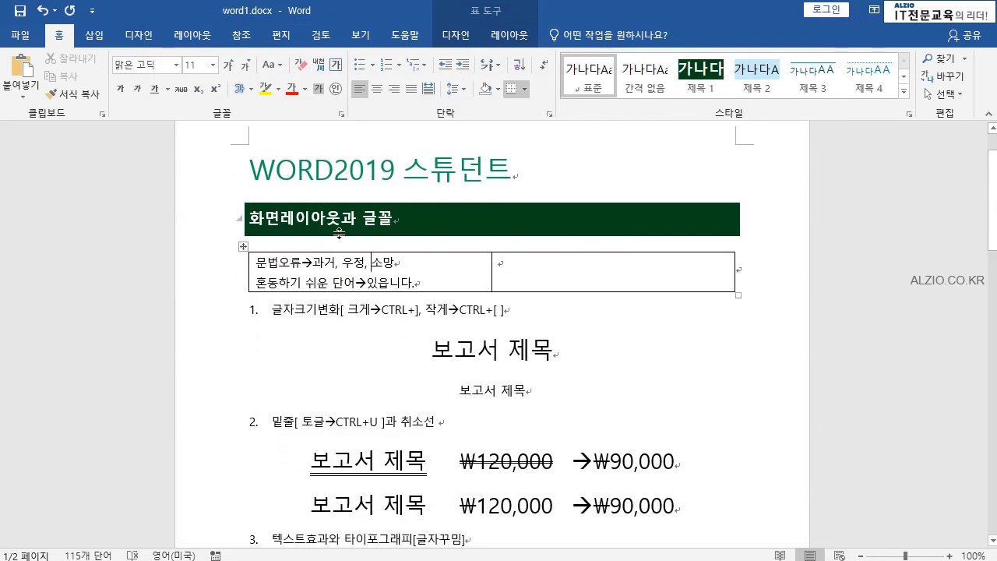
{"action": "left_click_drag", "start_coordinate": [330, 310], "coordinate": [515, 310]}
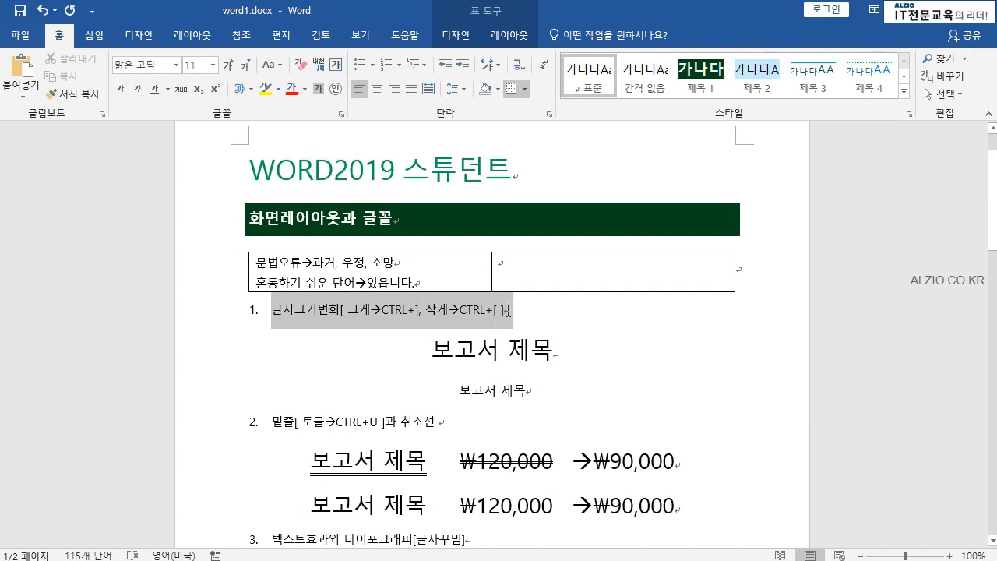
{"action": "left_click", "coordinate": [409, 311]}
{"action": "left_click_drag", "start_coordinate": [458, 390], "coordinate": [524, 396]}
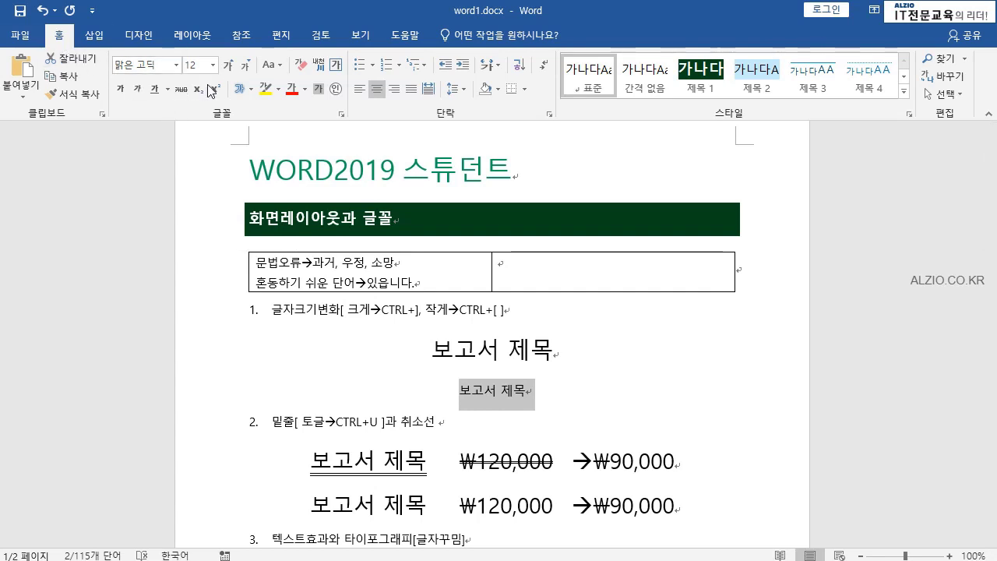
{"action": "left_click", "coordinate": [226, 70]}
{"action": "left_click", "coordinate": [226, 69]}
{"action": "left_click", "coordinate": [226, 69]}
{"action": "left_click", "coordinate": [226, 69]}
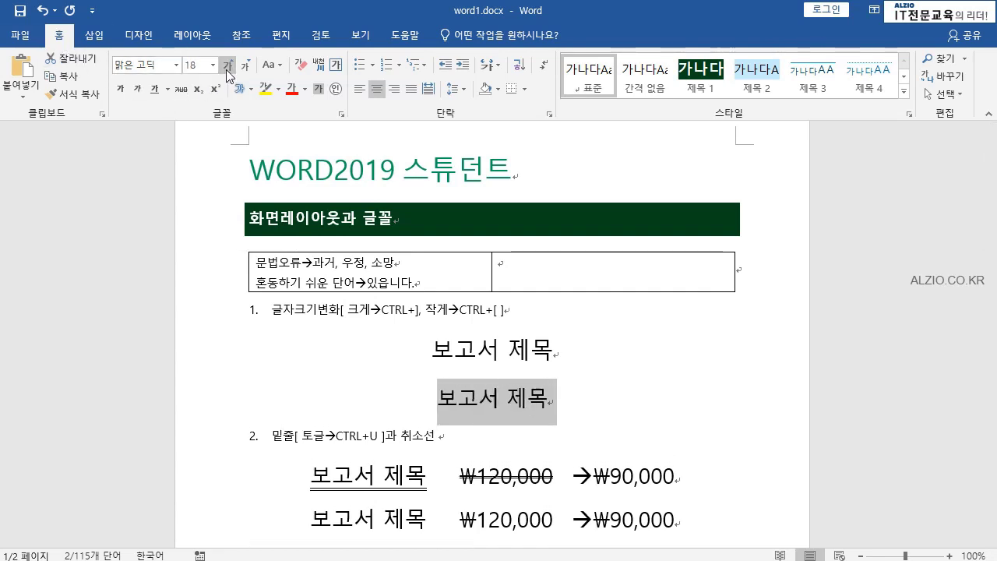
{"action": "left_click", "coordinate": [245, 66]}
{"action": "left_click", "coordinate": [246, 67]}
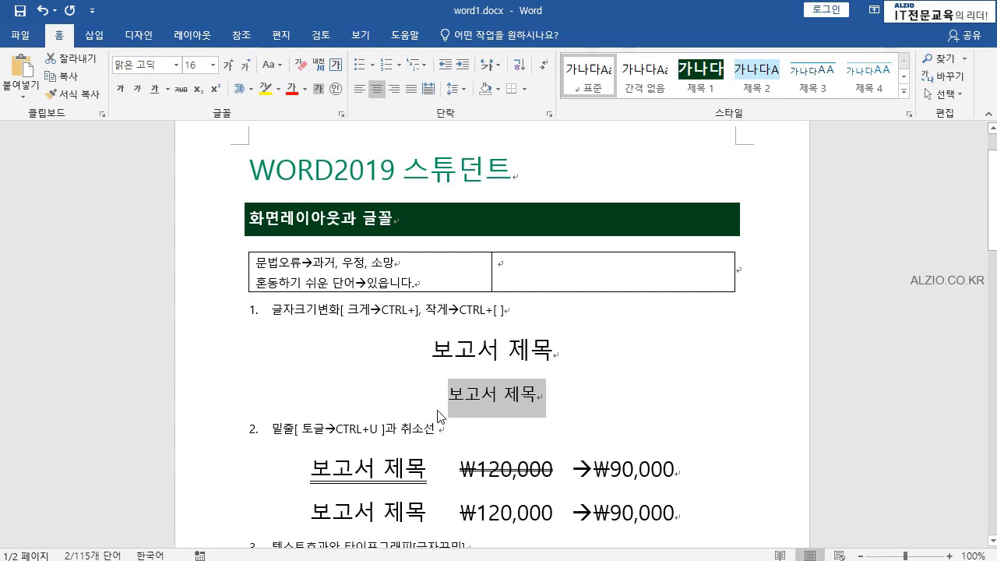
Grow and shrink the selected "보고서 제목" text one point at a time, finishing at 22 pt.
{"action": "key", "text": "ctrl+bracketright"}
{"action": "key", "text": "ctrl+bracketright"}
{"action": "key", "text": "ctrl+bracketright"}
{"action": "key", "text": "ctrl+bracketright"}
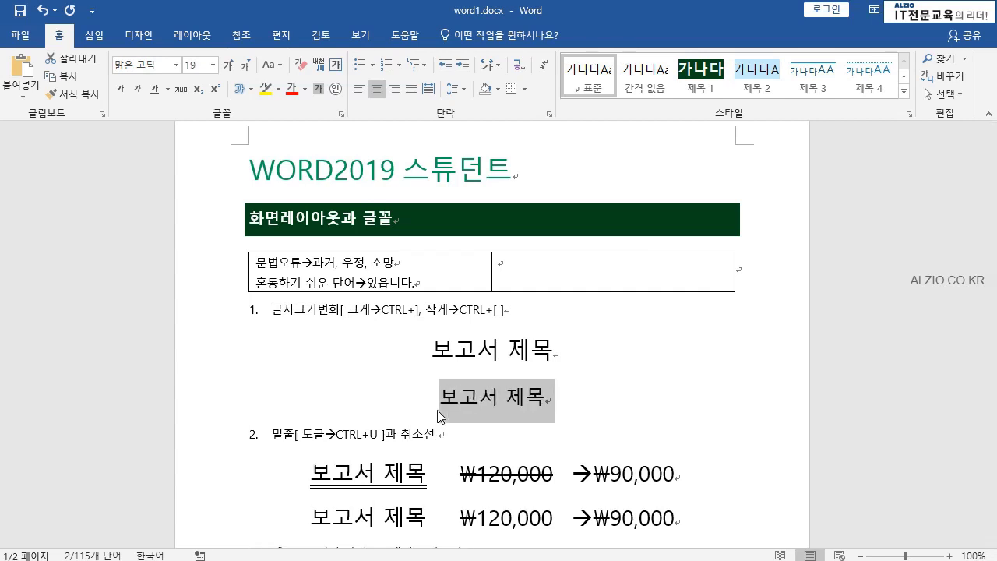
{"action": "key", "text": "ctrl+bracketleft"}
{"action": "key", "text": "ctrl+bracketleft"}
{"action": "key", "text": "ctrl+bracketleft"}
{"action": "key", "text": "ctrl+bracketleft"}
{"action": "key", "text": "ctrl+bracketleft"}
{"action": "key", "text": "ctrl+bracketleft"}
{"action": "key", "text": "ctrl+bracketleft"}
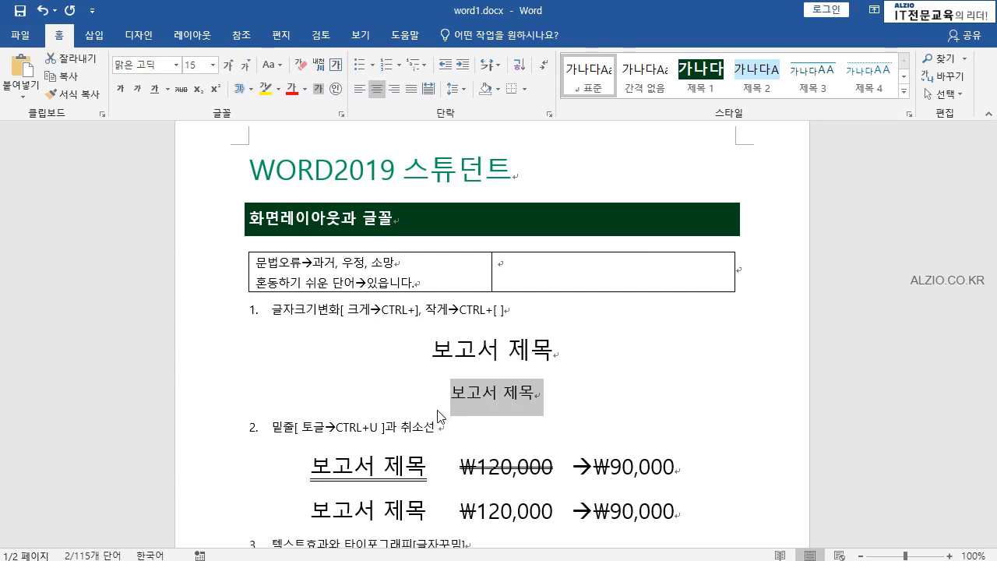
{"action": "key", "text": "ctrl+bracketright"}
{"action": "key", "text": "ctrl+bracketright"}
{"action": "key", "text": "ctrl+bracketright"}
{"action": "key", "text": "ctrl+bracketright"}
{"action": "key", "text": "ctrl+bracketleft"}
{"action": "key", "text": "ctrl+bracketleft"}
{"action": "key", "text": "ctrl+bracketleft"}
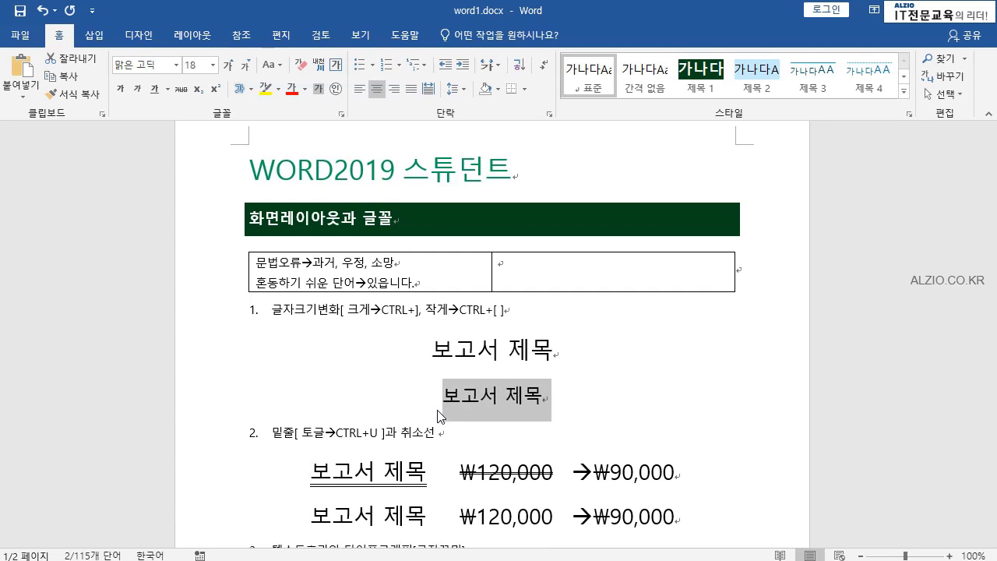
{"action": "key", "text": "ctrl+bracketright"}
{"action": "key", "text": "ctrl+bracketright"}
{"action": "key", "text": "ctrl+bracketright"}
{"action": "key", "text": "ctrl+bracketright"}
{"action": "key", "text": "ctrl+bracketright"}
{"action": "key", "text": "ctrl+bracketright"}
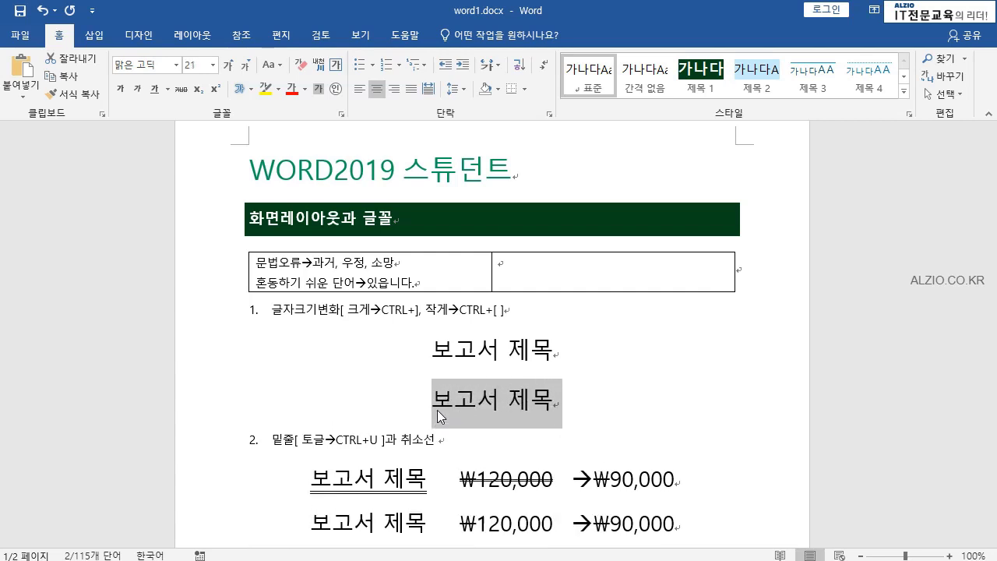
{"action": "key", "text": "ctrl+bracketright"}
{"action": "key", "text": "ctrl+bracketright"}
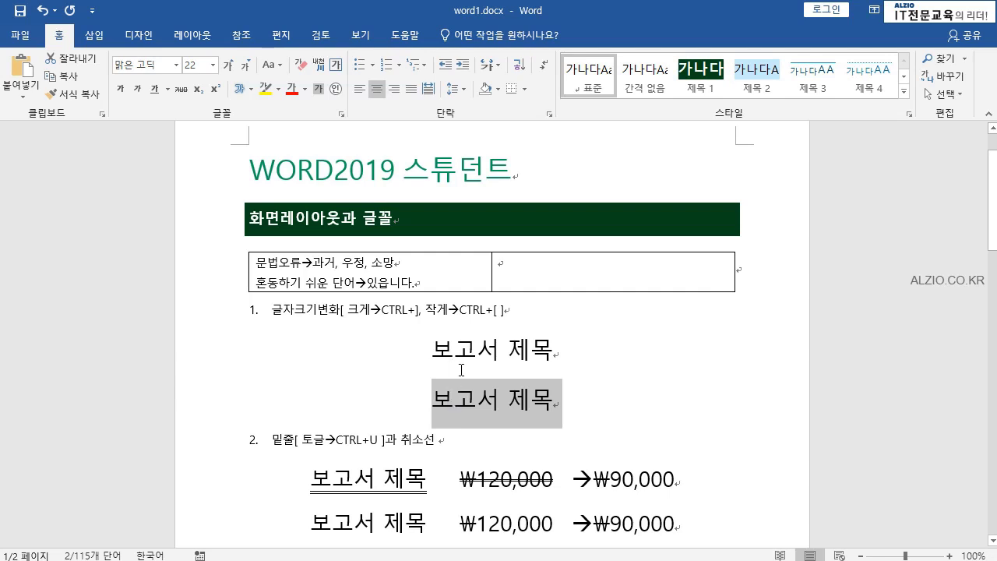
Toggle a plain underline on and off for the second "보고서 제목" under item 2, and give it a double underline.
{"action": "scroll", "coordinate": [461, 370], "scroll_direction": "down", "scroll_amount": 4}
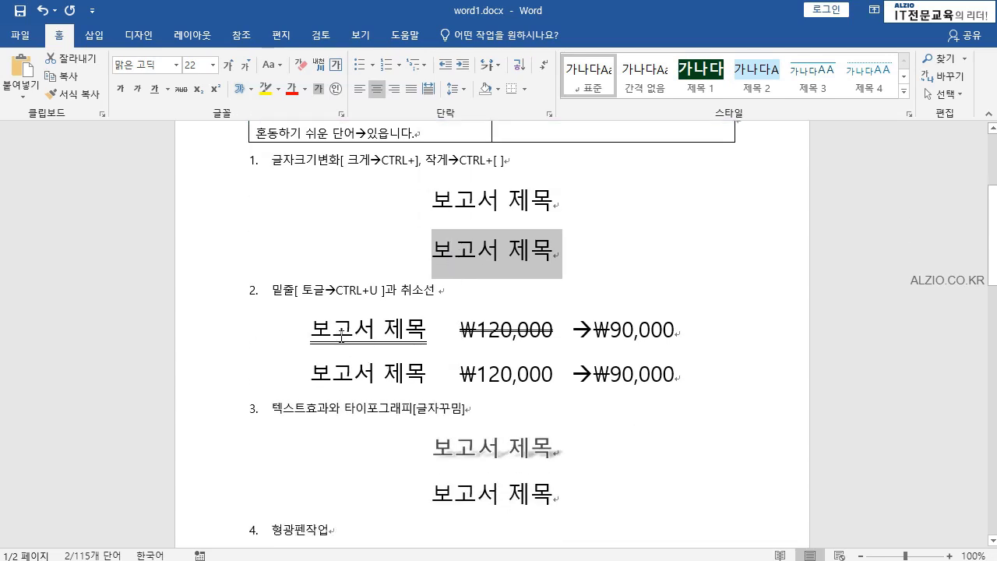
{"action": "left_click", "coordinate": [385, 373]}
{"action": "left_click_drag", "start_coordinate": [313, 373], "coordinate": [426, 375]}
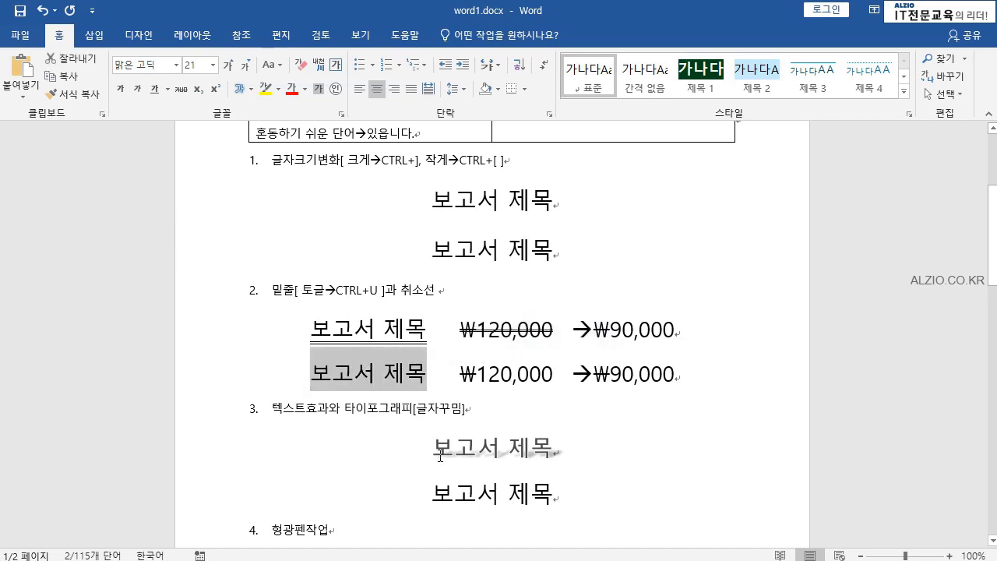
{"action": "key", "text": "ctrl+u"}
{"action": "key", "text": "ctrl+u"}
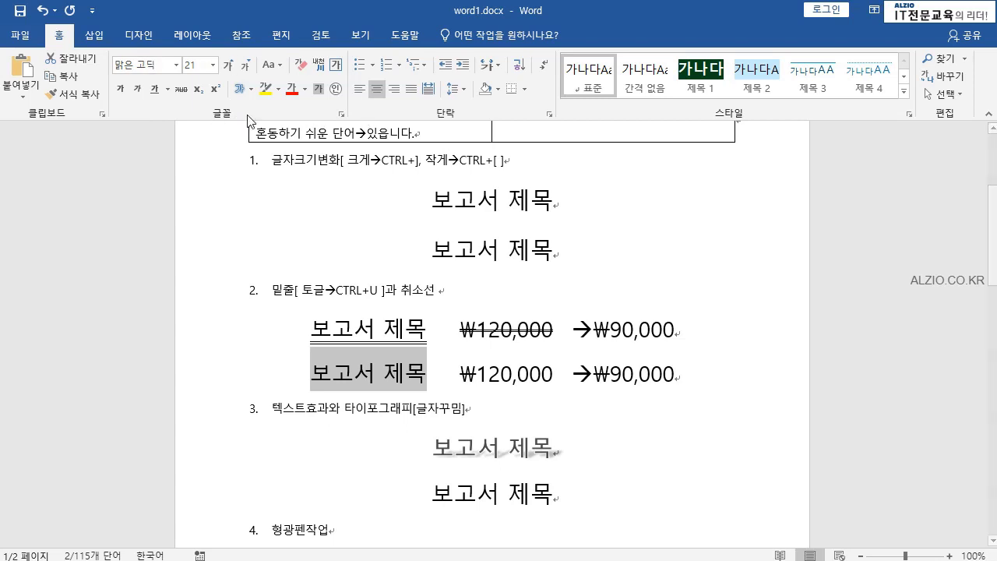
{"action": "left_click", "coordinate": [168, 89]}
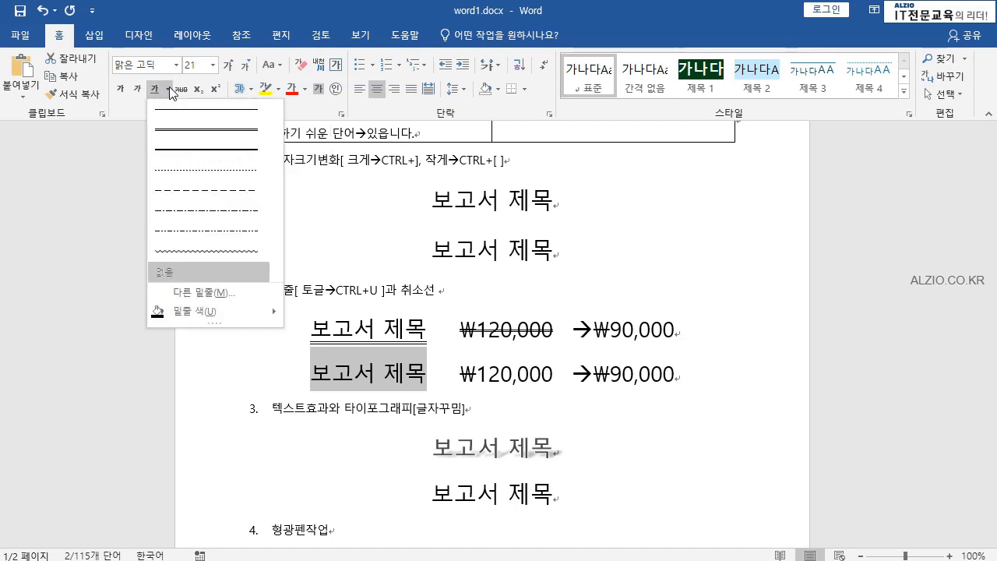
{"action": "left_click", "coordinate": [178, 130]}
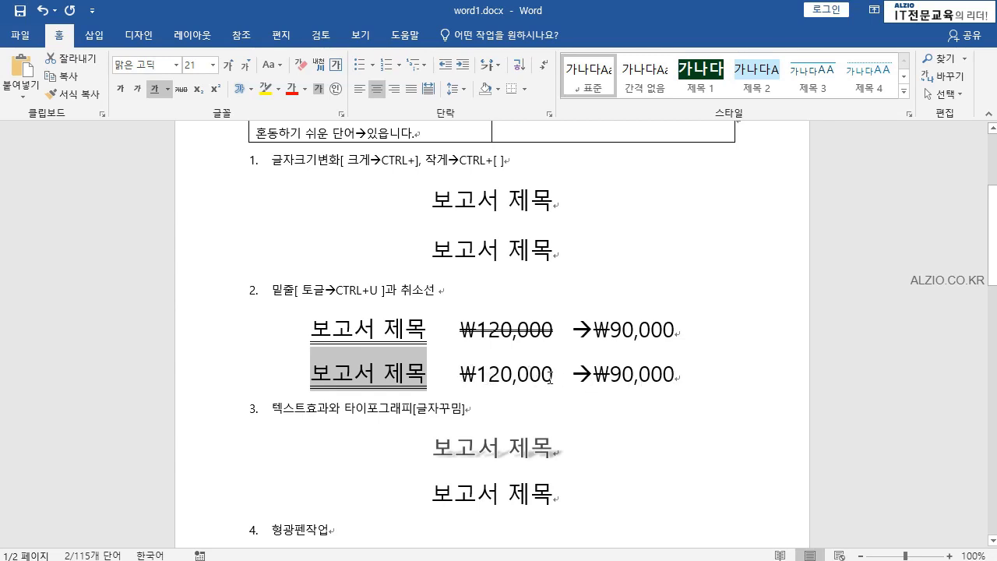
Apply double strikethrough (이중 취소선) to the second "₩120,000" under item 2, after trying the single strikethrough effect.
{"action": "left_click_drag", "start_coordinate": [460, 375], "coordinate": [554, 375]}
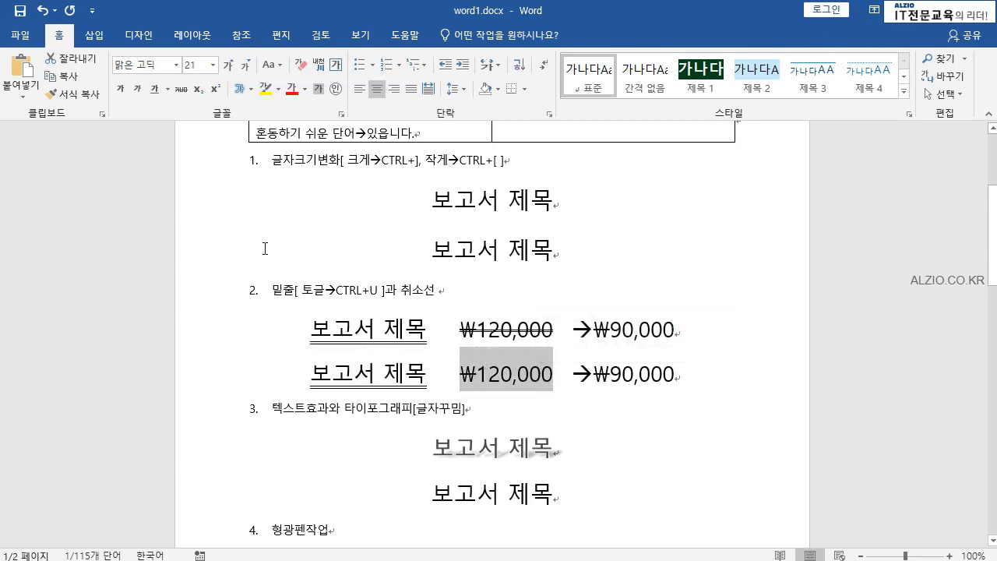
{"action": "left_click", "coordinate": [167, 88]}
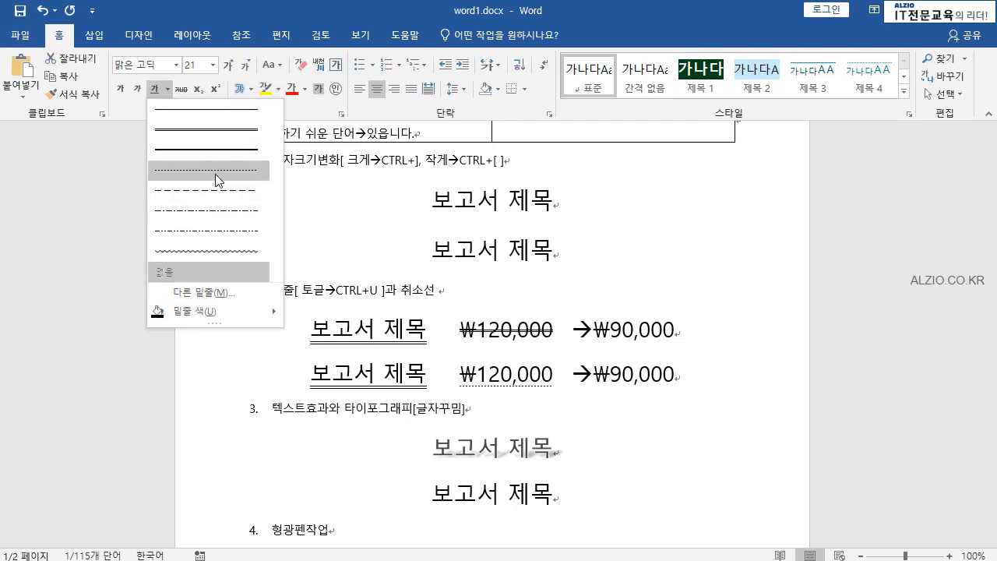
{"action": "left_click", "coordinate": [224, 290]}
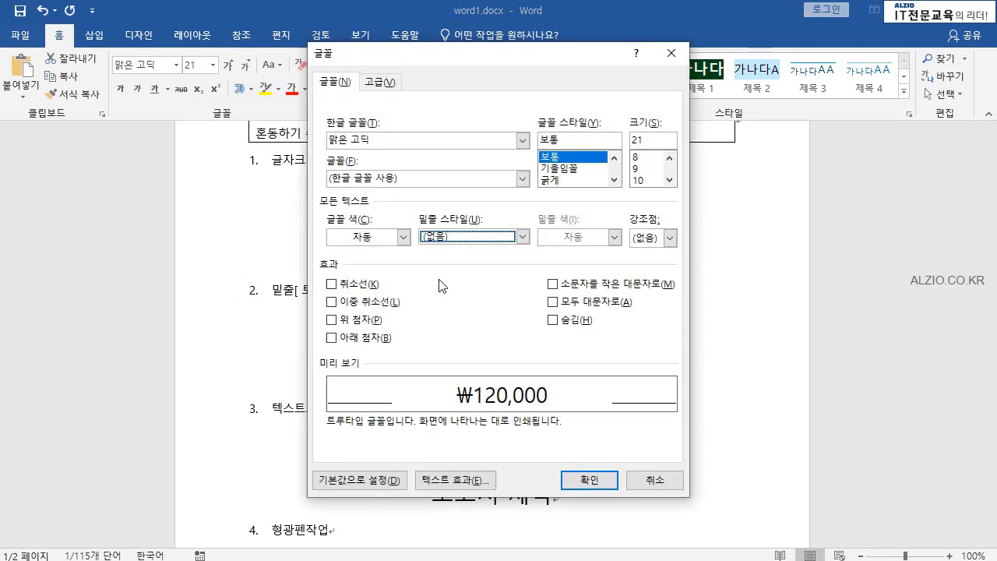
{"action": "left_click", "coordinate": [522, 236]}
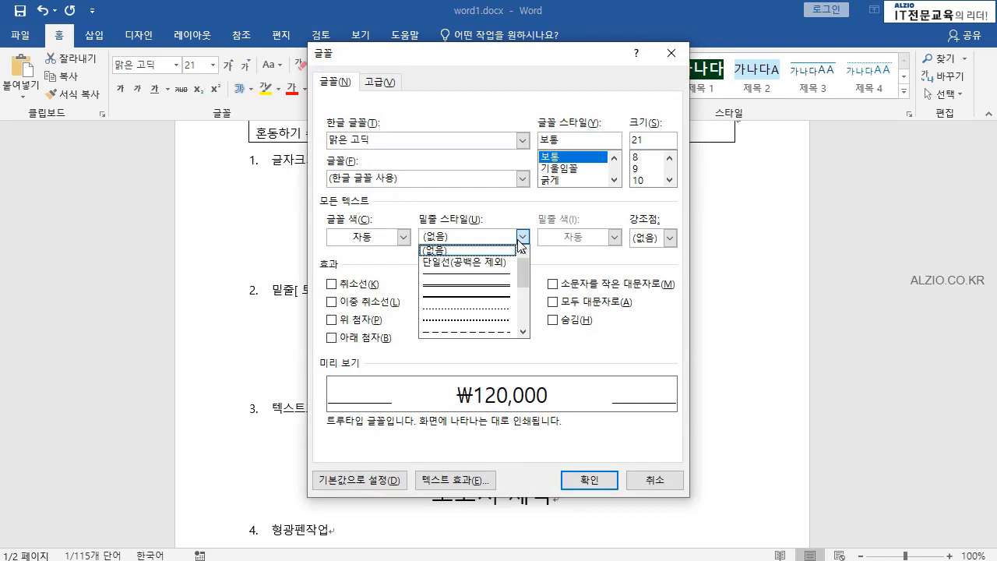
{"action": "left_click", "coordinate": [479, 210]}
{"action": "left_click", "coordinate": [362, 301]}
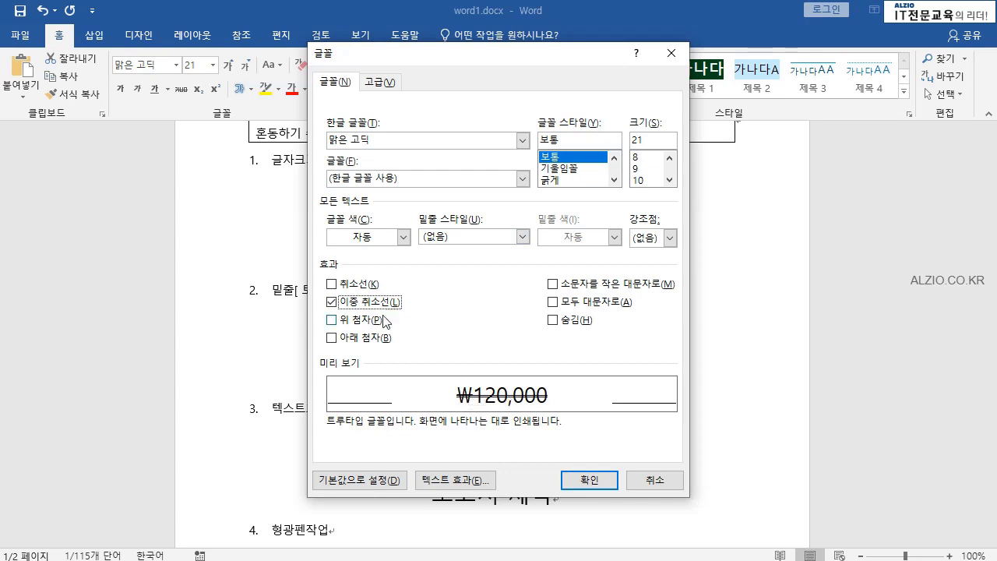
{"action": "left_click", "coordinate": [347, 304]}
{"action": "left_click", "coordinate": [345, 285]}
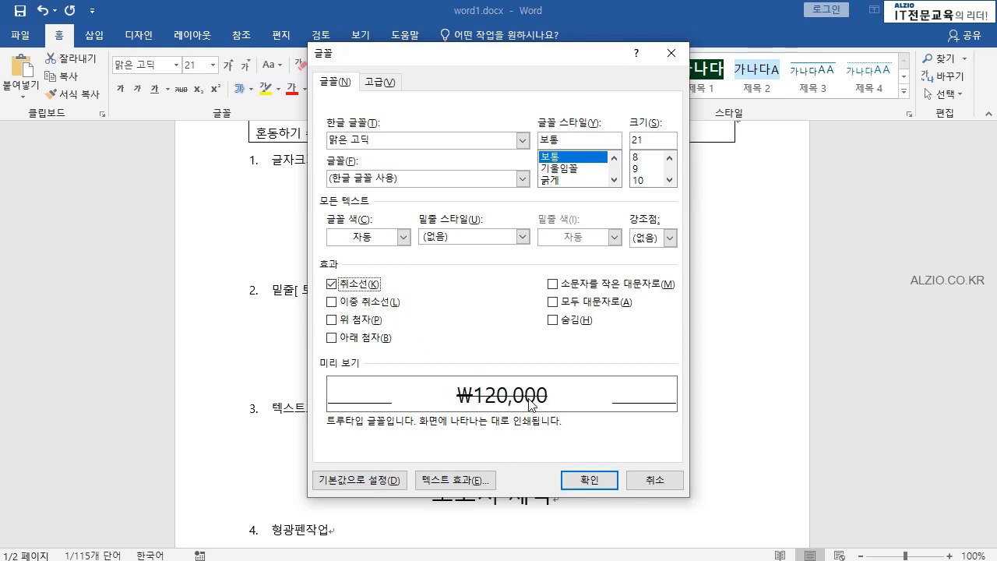
{"action": "left_click", "coordinate": [344, 304]}
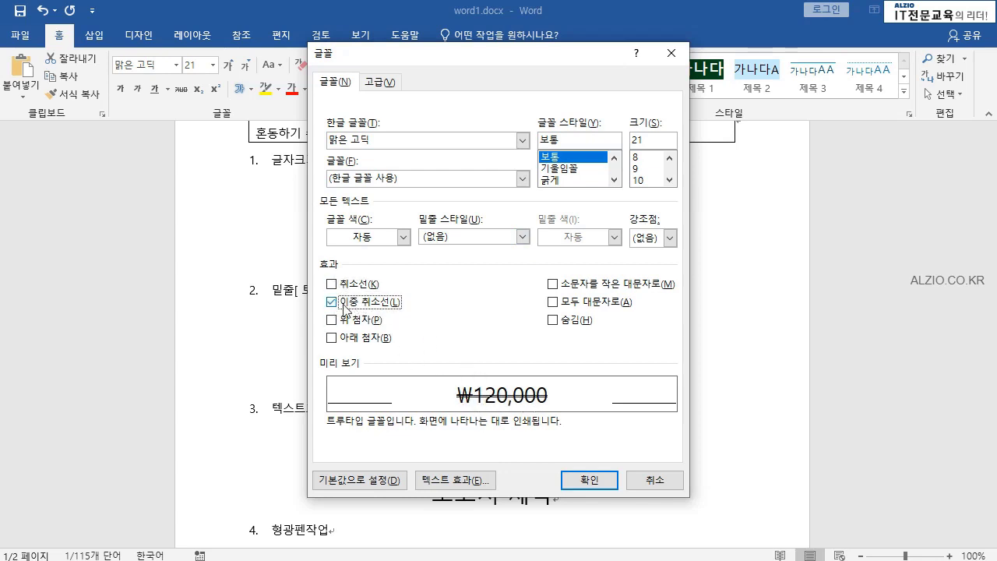
{"action": "left_click", "coordinate": [604, 477]}
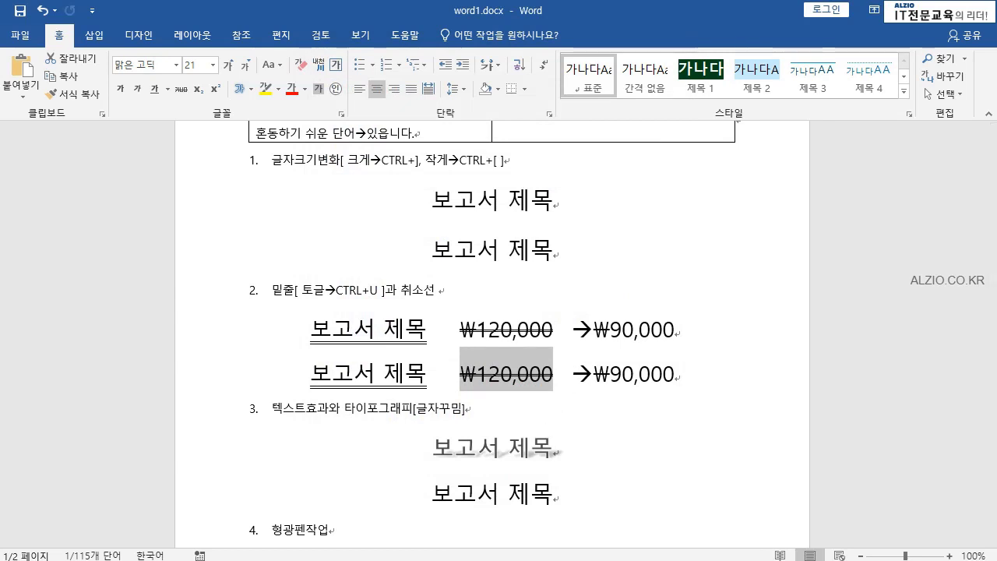
Apply the dark grey preset text effect from the third row, second column, to the second "보고서 제목" line under item 3.
{"action": "left_click", "coordinate": [572, 412]}
{"action": "scroll", "coordinate": [432, 347], "scroll_direction": "down", "scroll_amount": 3}
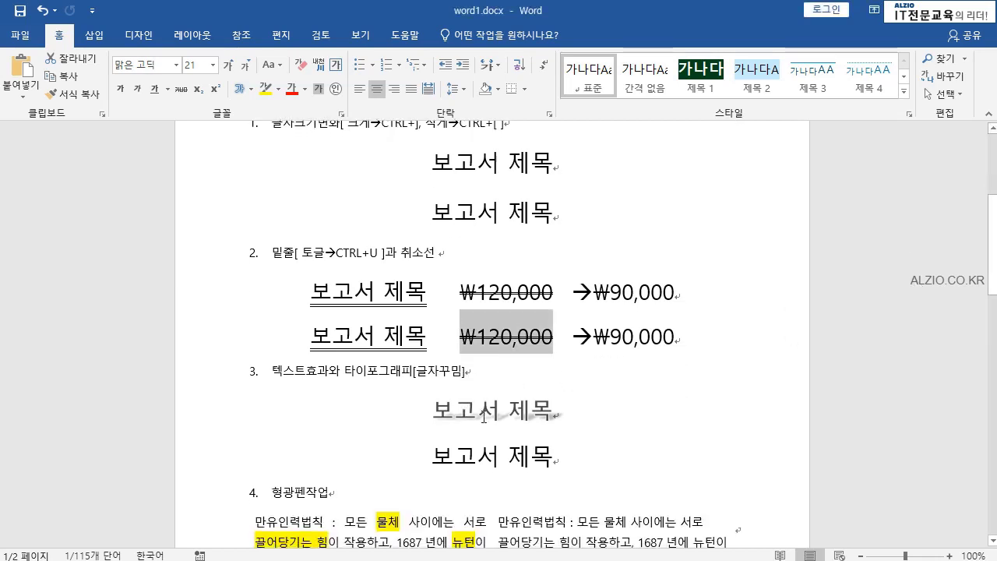
{"action": "left_click", "coordinate": [330, 301]}
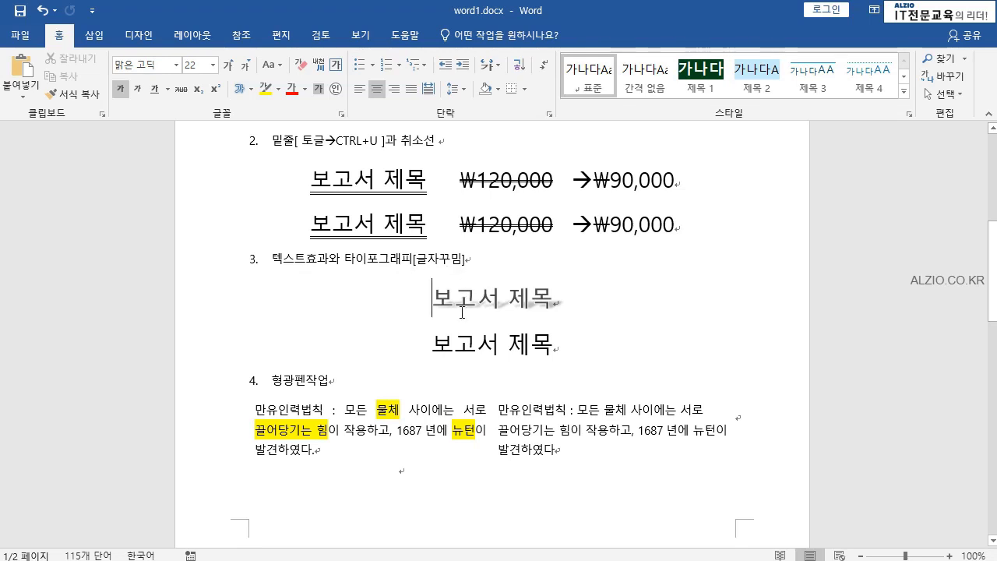
{"action": "left_click_drag", "start_coordinate": [434, 298], "coordinate": [560, 299]}
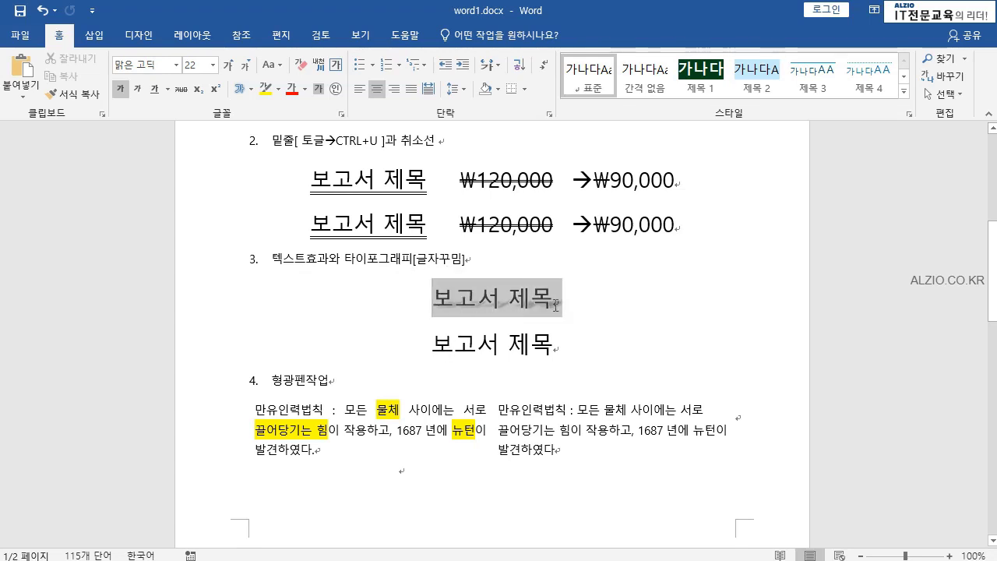
{"action": "left_click", "coordinate": [455, 344]}
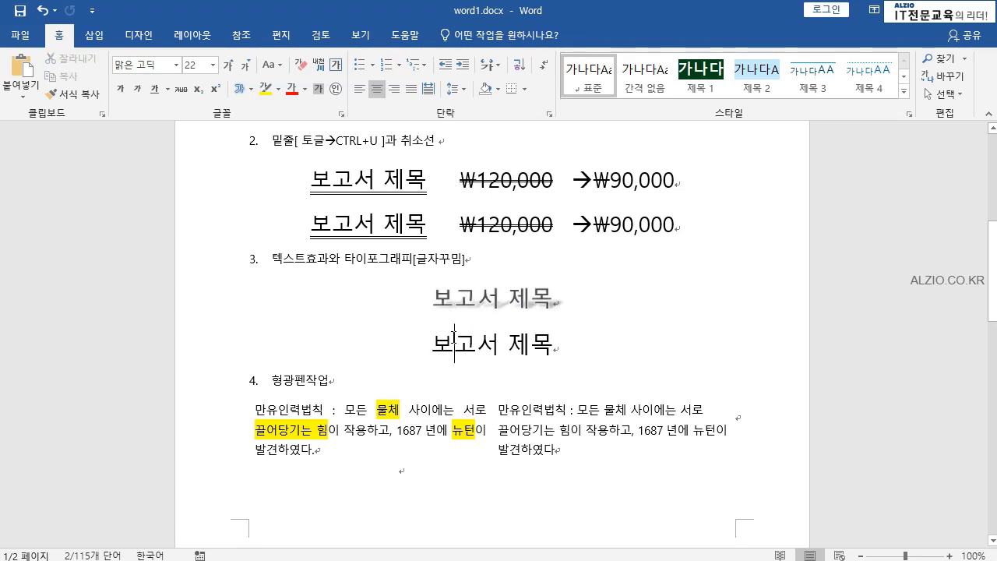
{"action": "left_click_drag", "start_coordinate": [454, 343], "coordinate": [556, 349]}
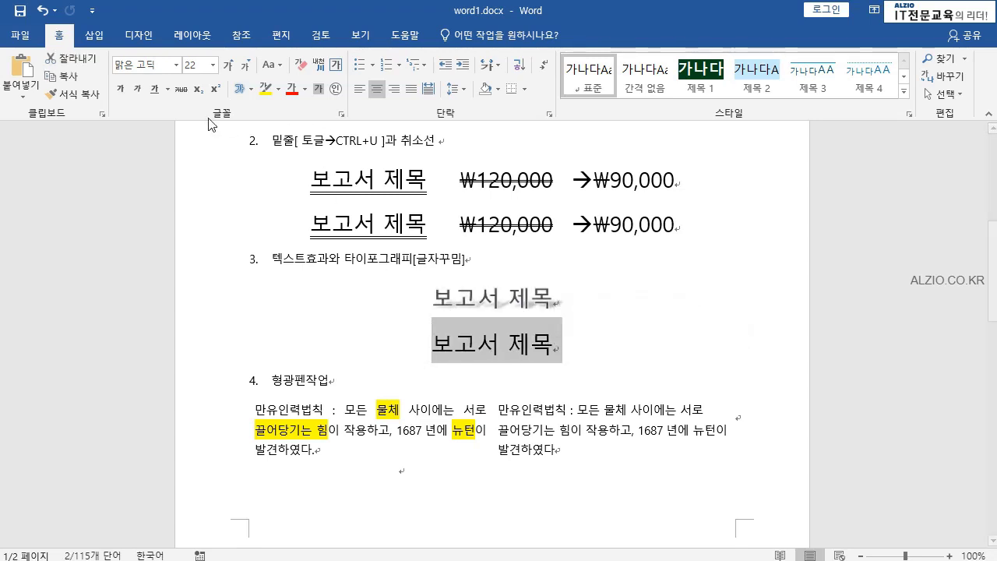
{"action": "left_click", "coordinate": [250, 92]}
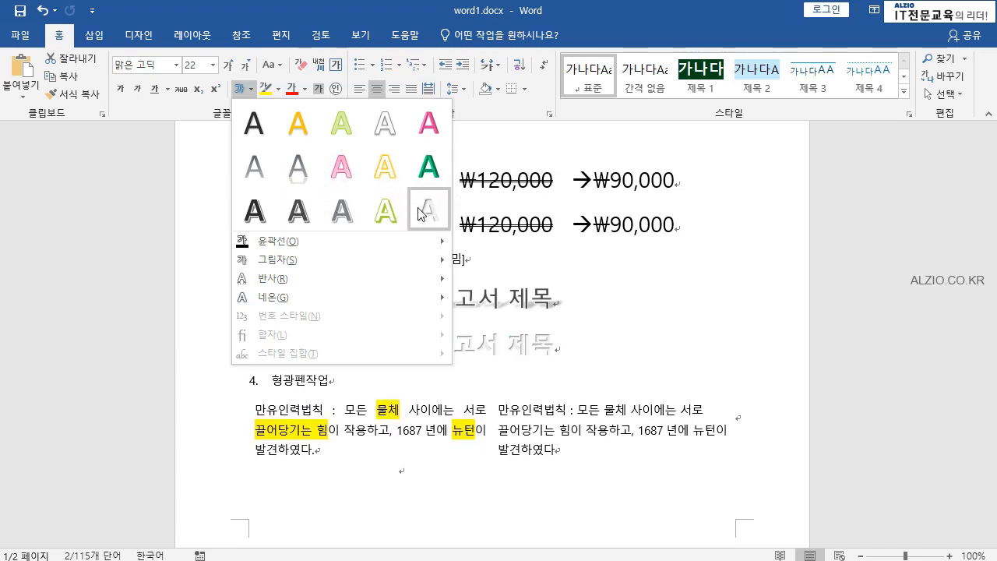
{"action": "left_click", "coordinate": [309, 215]}
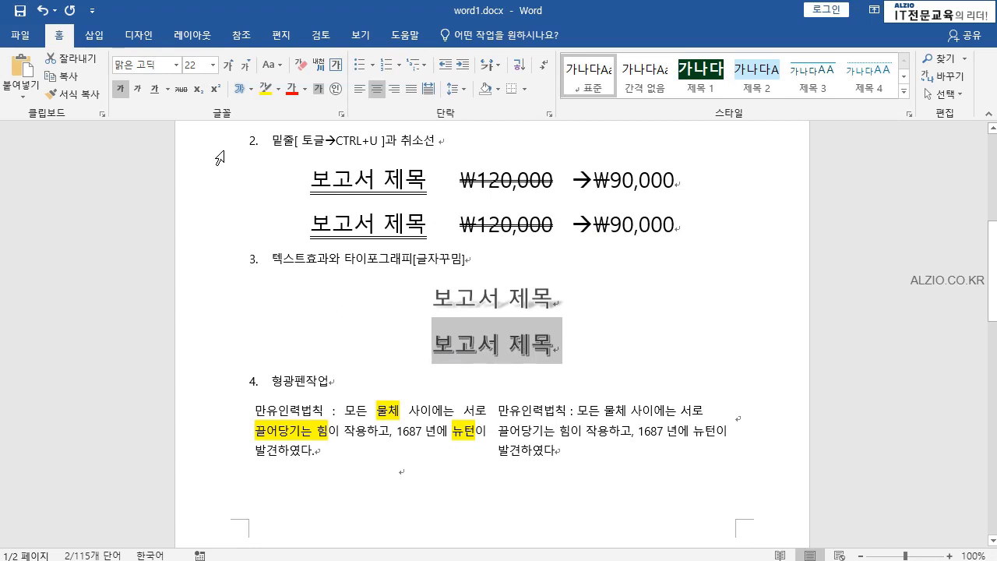
Give the second "보고서 제목" line under item 3 the second perspective (원근감) text shadow and deselect it.
{"action": "left_click", "coordinate": [251, 90]}
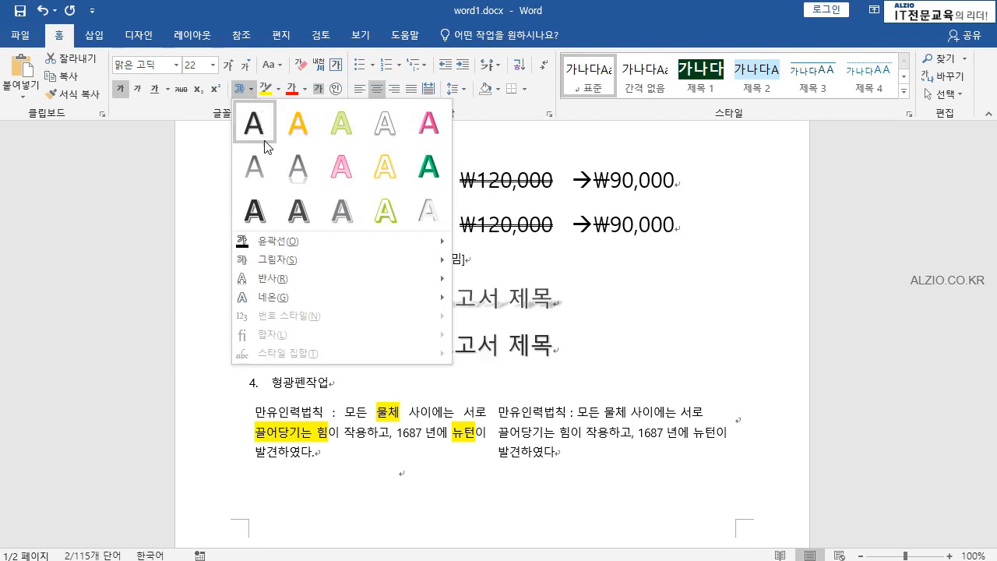
{"action": "mouse_move", "coordinate": [310, 263]}
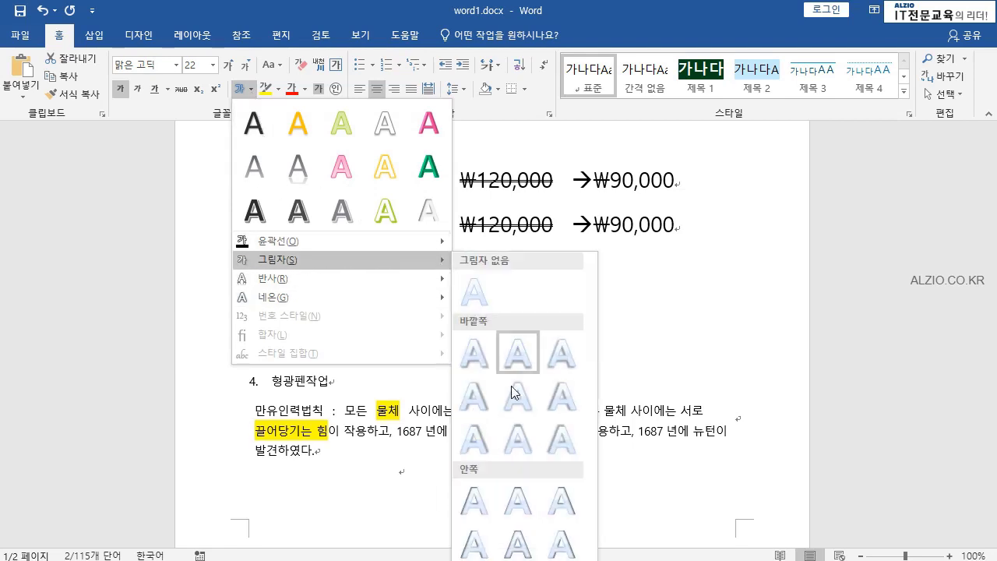
{"action": "scroll", "coordinate": [593, 379], "scroll_direction": "down", "scroll_amount": 5}
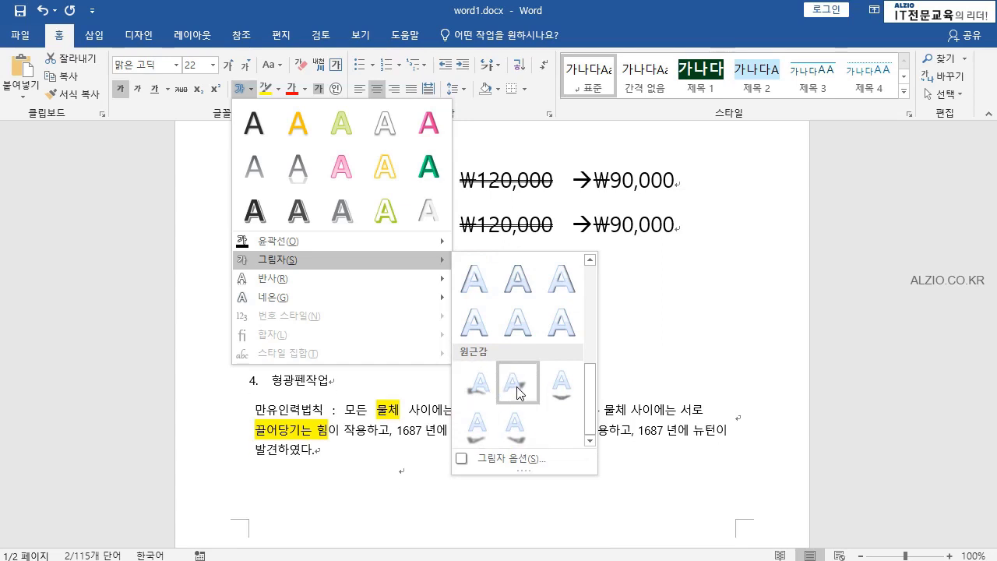
{"action": "left_click", "coordinate": [518, 389]}
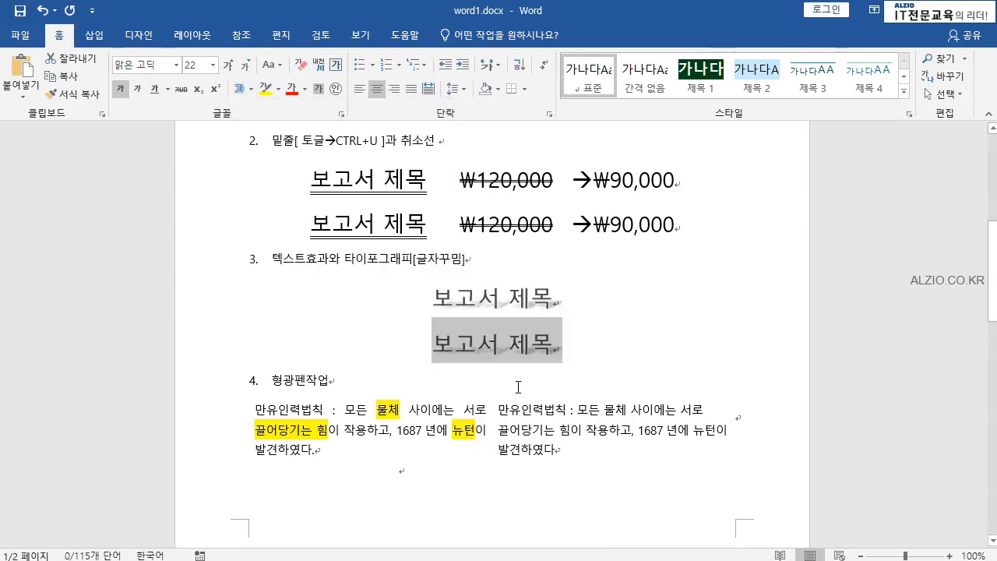
{"action": "left_click", "coordinate": [585, 368]}
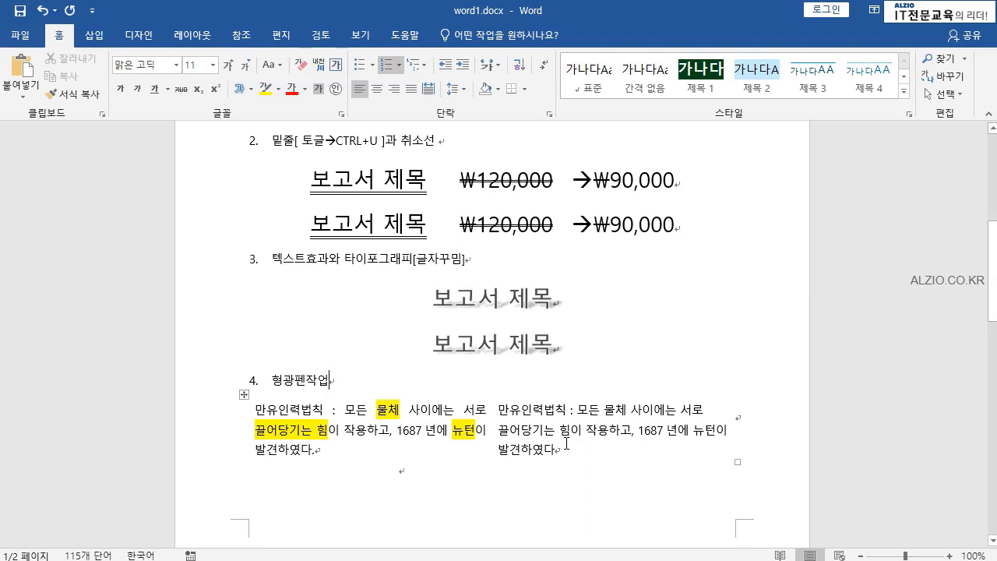
Highlight "물체" and "끌어당기는 힘" in yellow in the second copy of the gravitation text under item 4.
{"action": "left_click", "coordinate": [268, 92]}
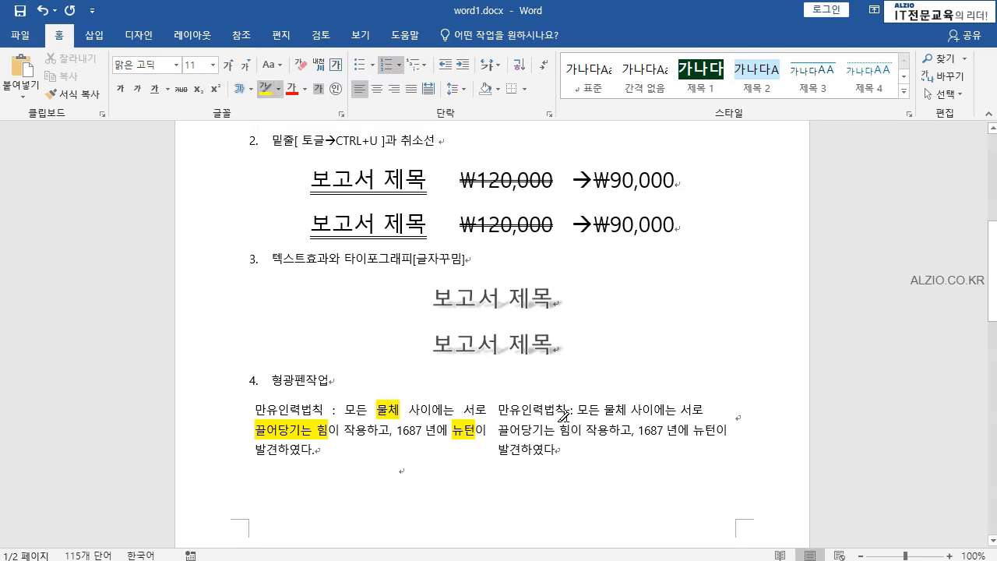
{"action": "left_click_drag", "start_coordinate": [603, 409], "coordinate": [621, 413]}
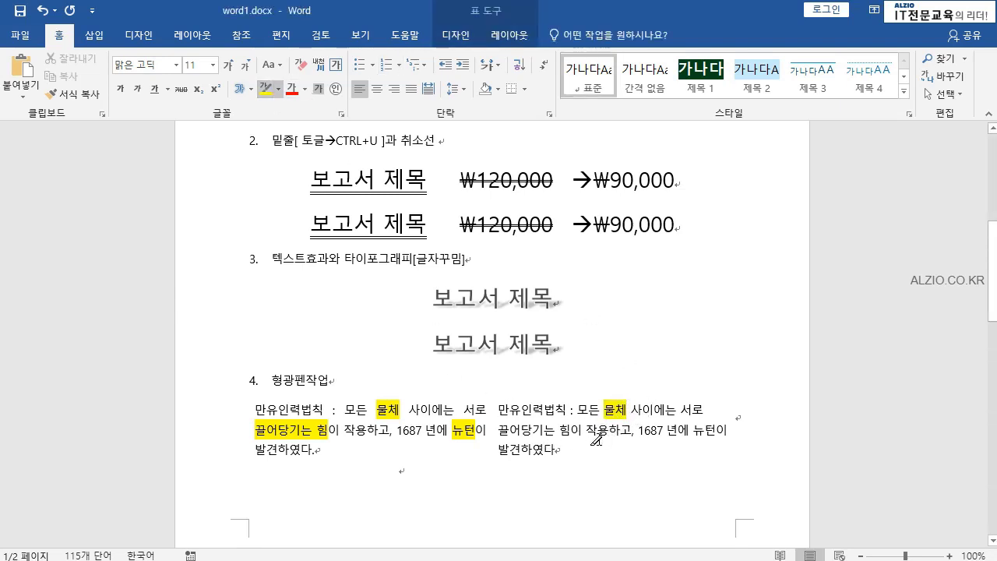
{"action": "left_click_drag", "start_coordinate": [499, 430], "coordinate": [566, 436]}
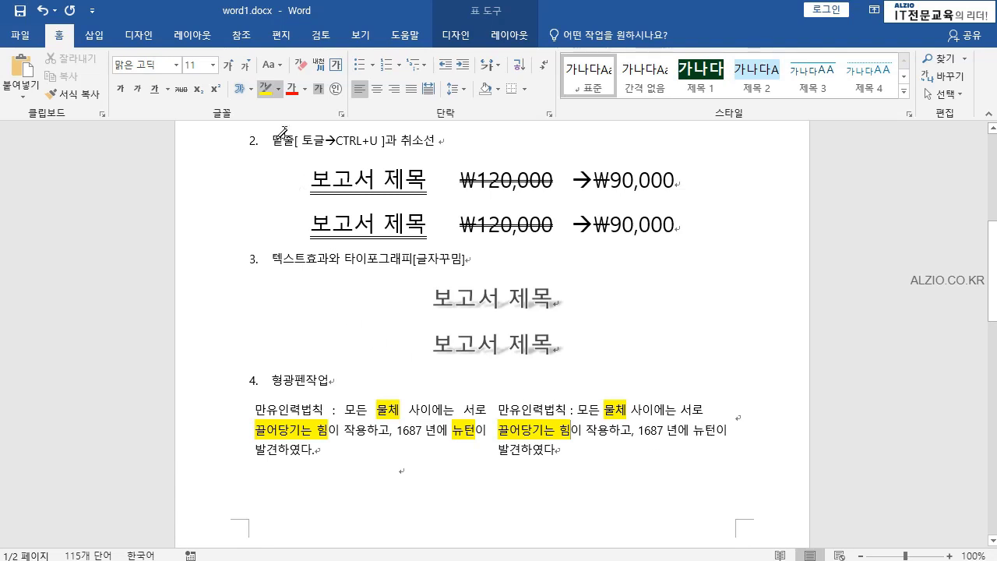
Highlight "뉴턴" and recolour the "끌어당기는 힘" highlight in pink in the second gravitation text, removing each pink highlight again.
{"action": "left_click", "coordinate": [278, 89]}
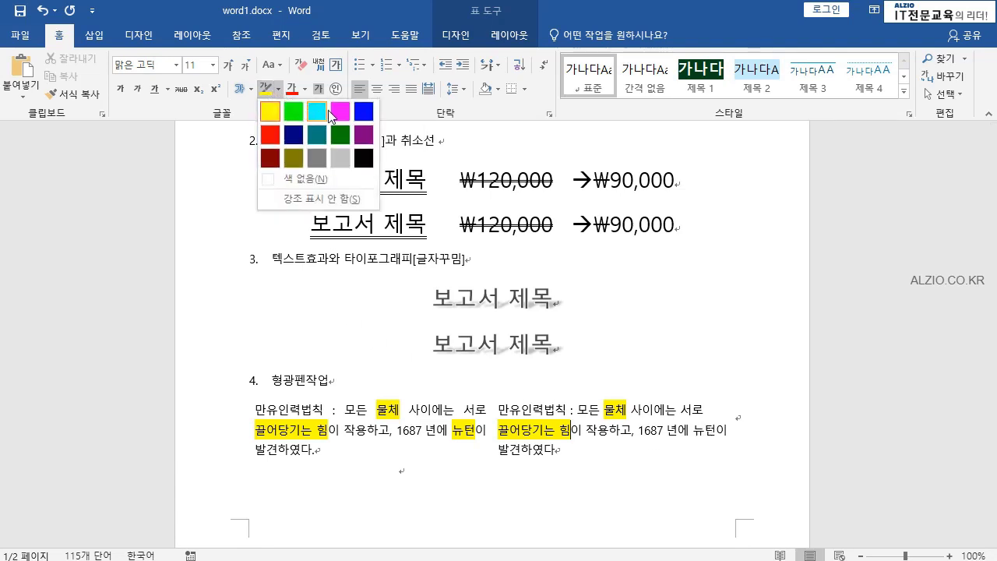
{"action": "left_click", "coordinate": [340, 112]}
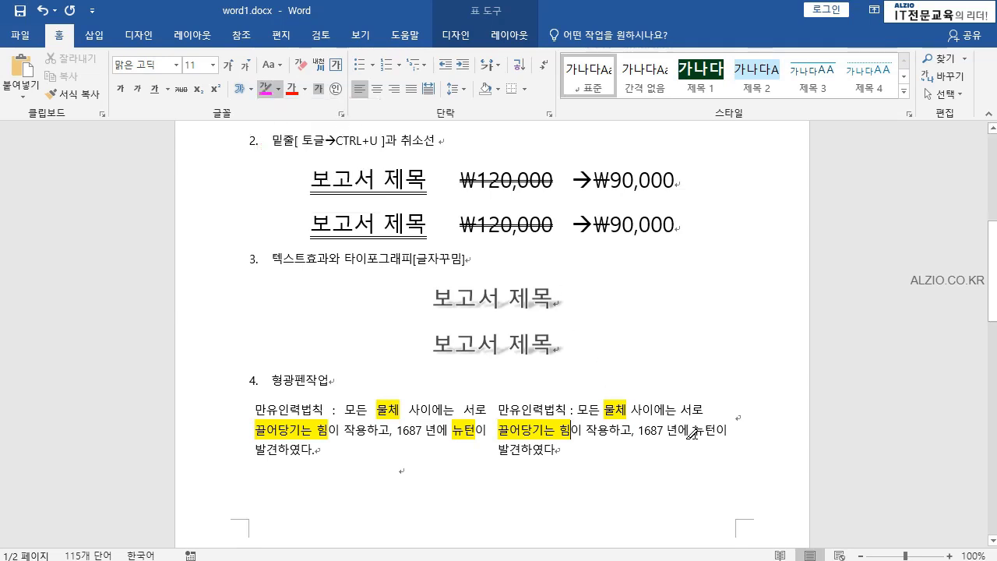
{"action": "left_click_drag", "start_coordinate": [692, 431], "coordinate": [712, 433]}
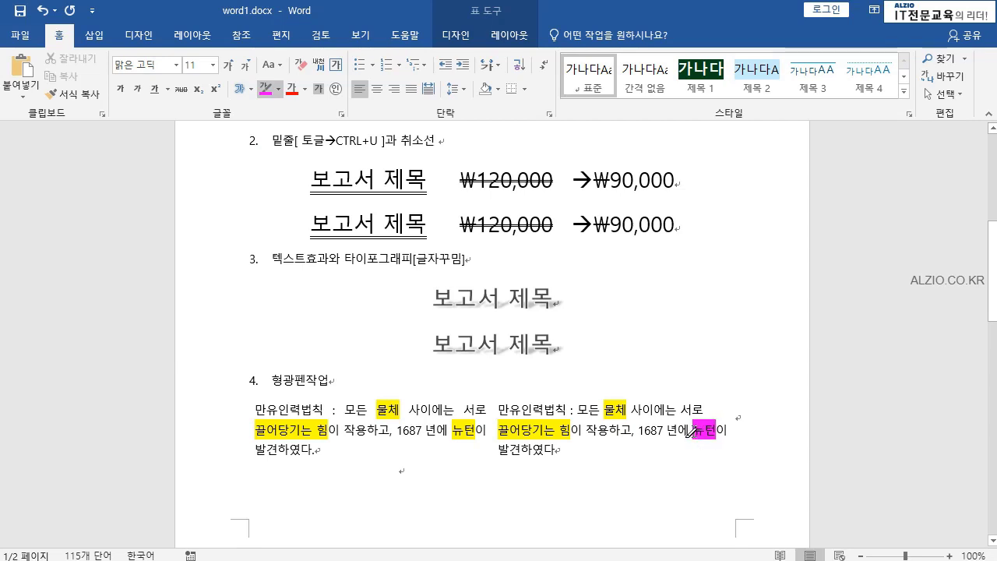
{"action": "left_click_drag", "start_coordinate": [691, 432], "coordinate": [715, 432]}
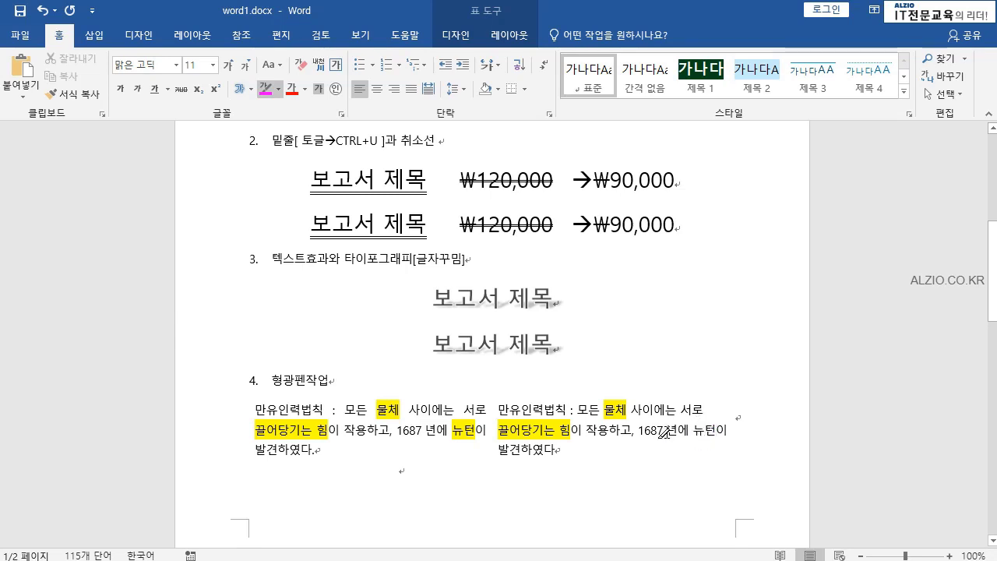
{"action": "left_click_drag", "start_coordinate": [519, 434], "coordinate": [565, 438]}
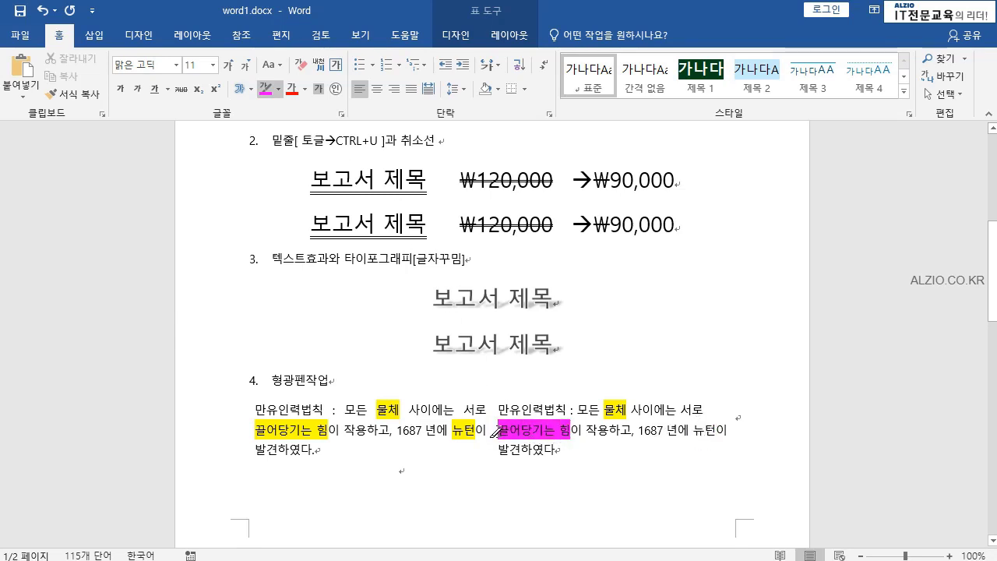
{"action": "left_click_drag", "start_coordinate": [495, 432], "coordinate": [571, 435]}
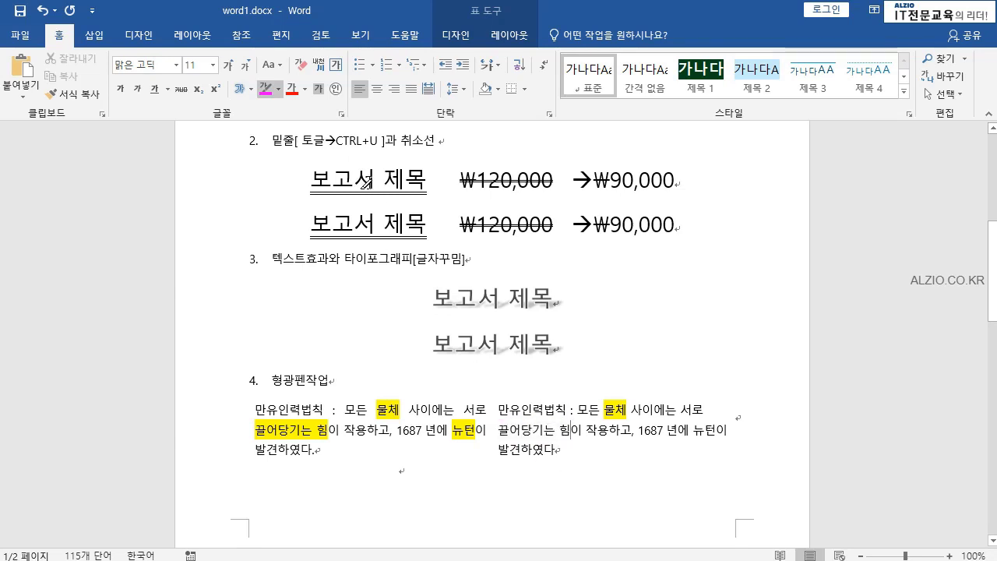
Highlight "끌어당기는 힘" and "뉴턴" in dark green in the second gravitation text and turn off the highlighter.
{"action": "left_click", "coordinate": [278, 89]}
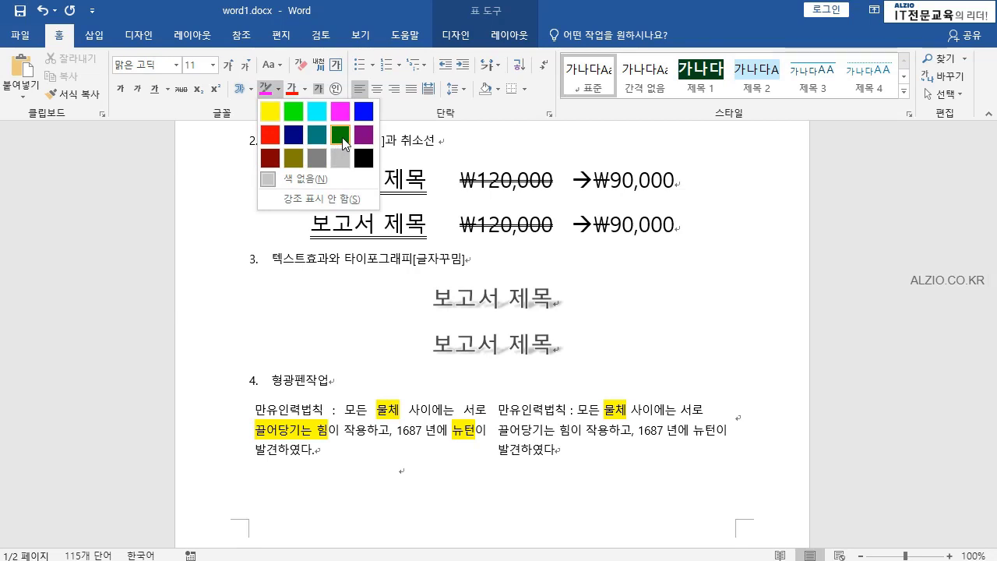
{"action": "left_click", "coordinate": [341, 136]}
{"action": "left_click_drag", "start_coordinate": [495, 431], "coordinate": [570, 431]}
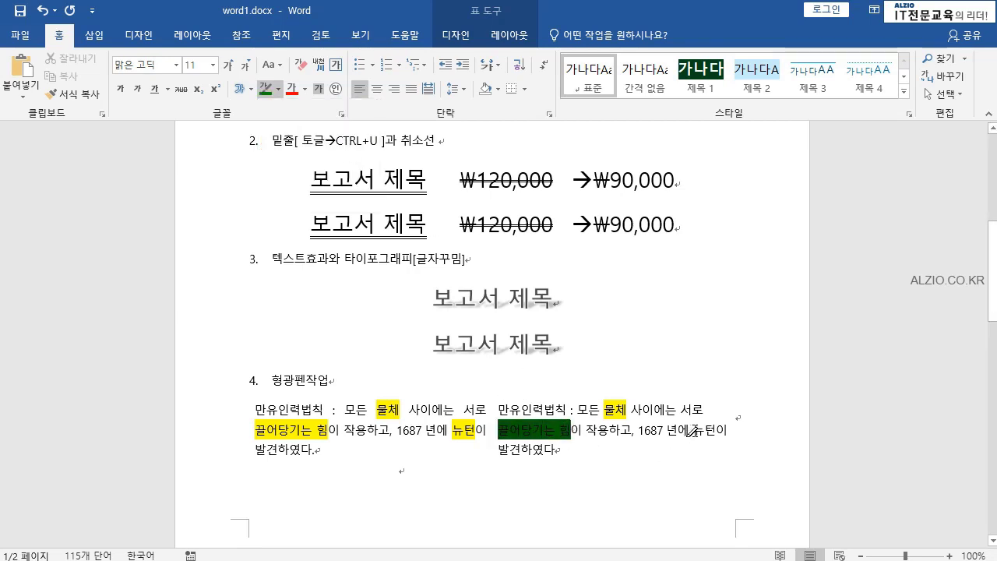
{"action": "left_click_drag", "start_coordinate": [690, 430], "coordinate": [717, 430]}
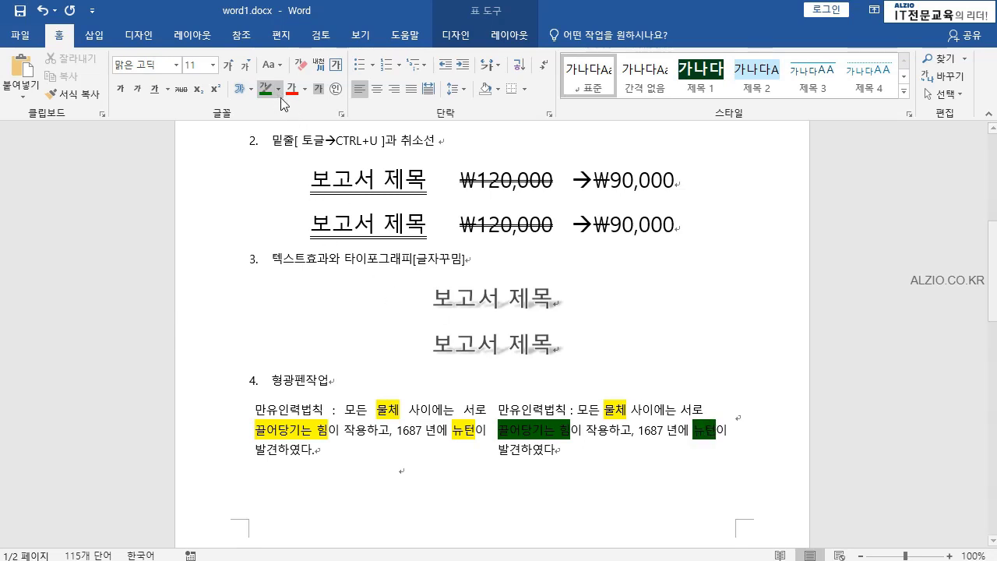
{"action": "left_click_drag", "start_coordinate": [690, 430], "coordinate": [717, 430]}
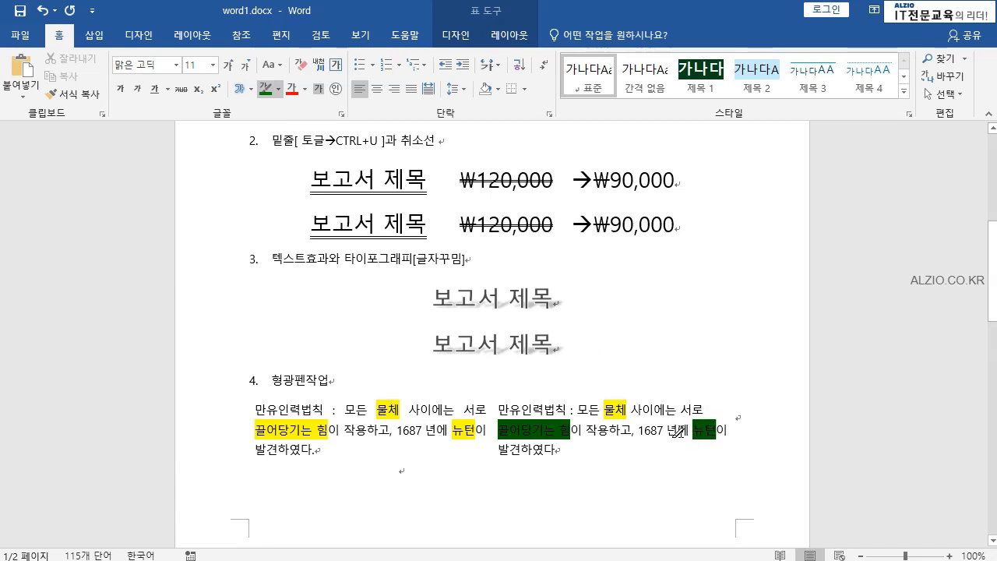
{"action": "key", "text": "Escape"}
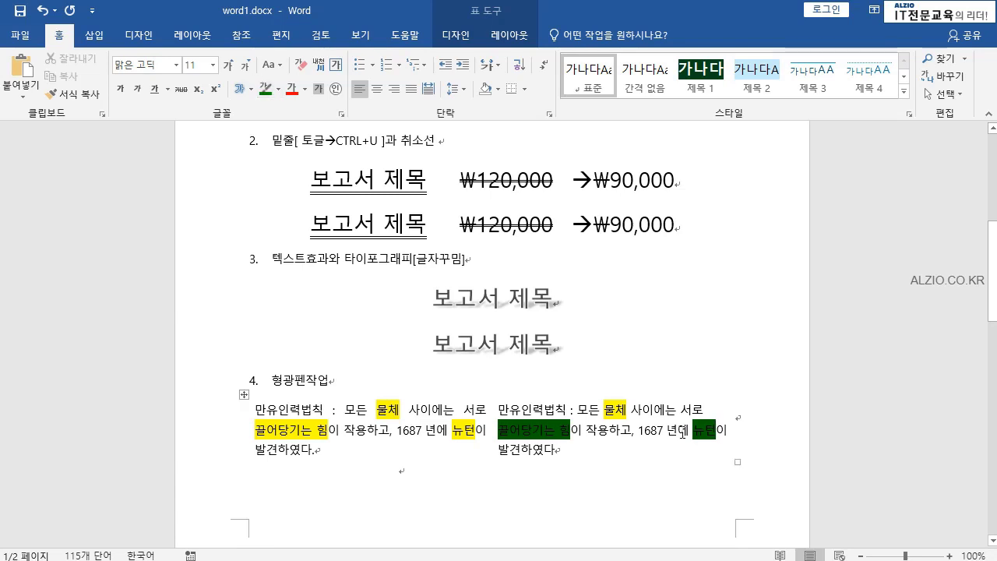
{"action": "left_click", "coordinate": [673, 375]}
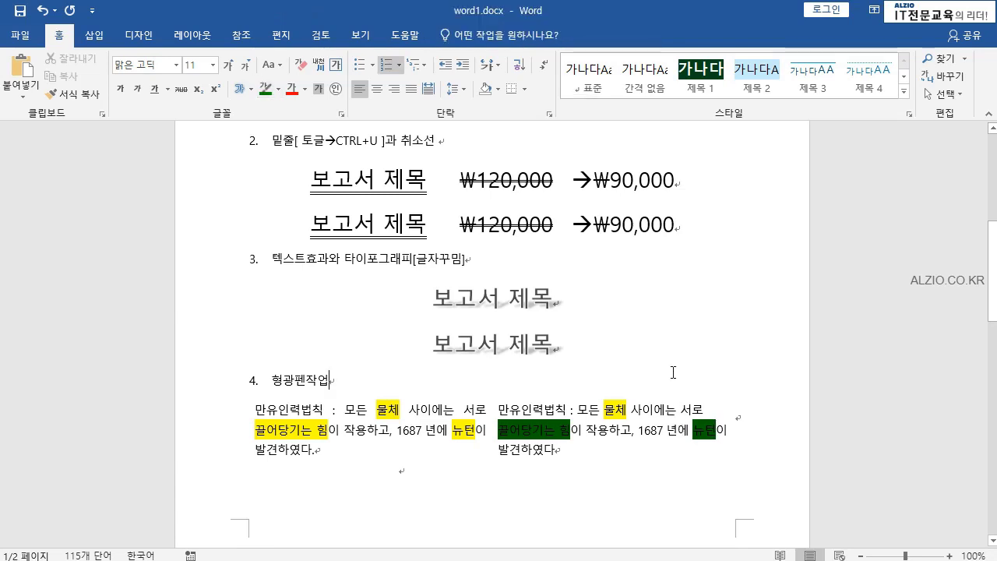
Apply character shading (음영) to the unformatted second "FAX 수신" under item 5 and deselect it.
{"action": "scroll", "coordinate": [674, 372], "scroll_direction": "down", "scroll_amount": 10}
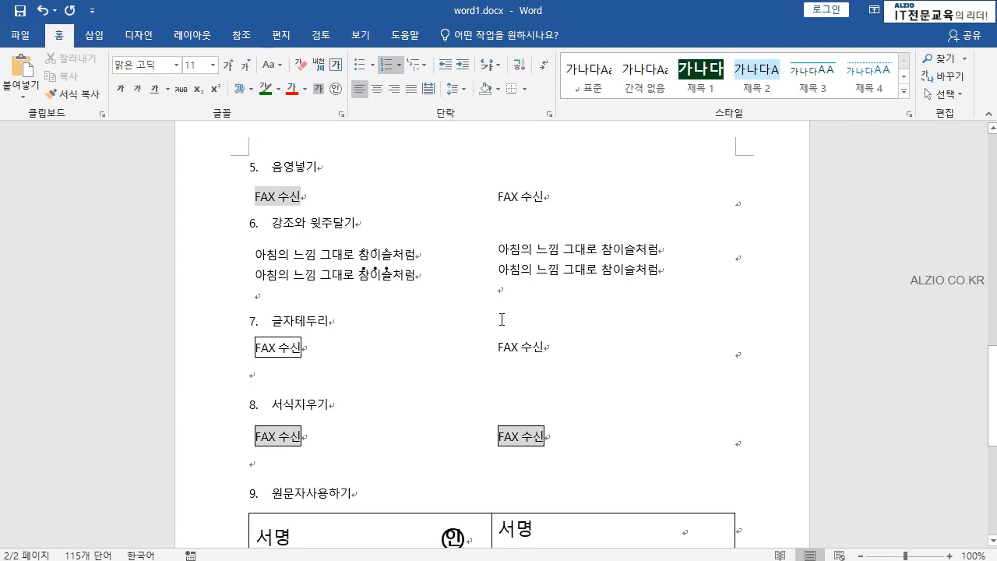
{"action": "left_click", "coordinate": [277, 180]}
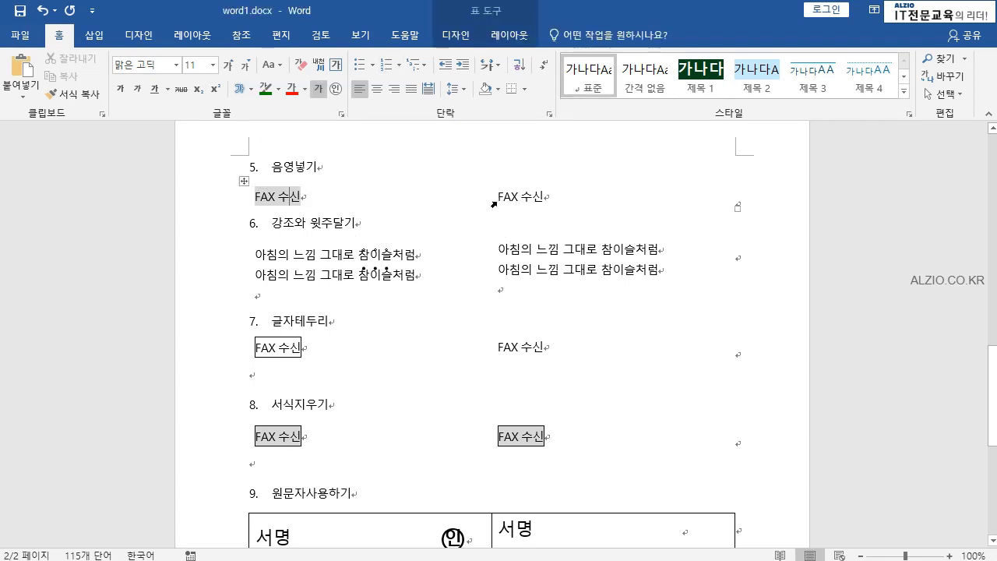
{"action": "left_click_drag", "start_coordinate": [492, 201], "coordinate": [545, 197]}
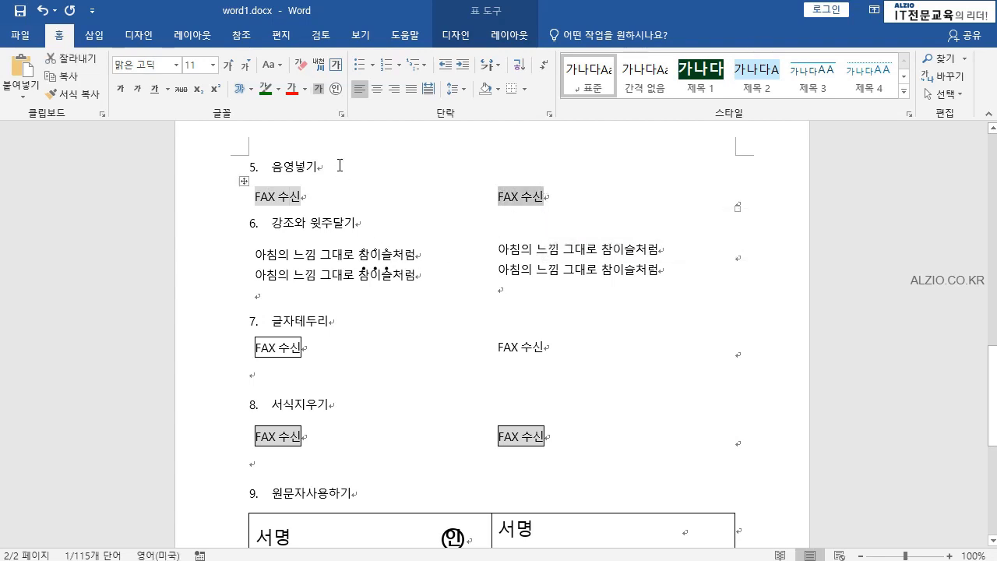
{"action": "left_click", "coordinate": [521, 197]}
{"action": "left_click_drag", "start_coordinate": [499, 197], "coordinate": [544, 197]}
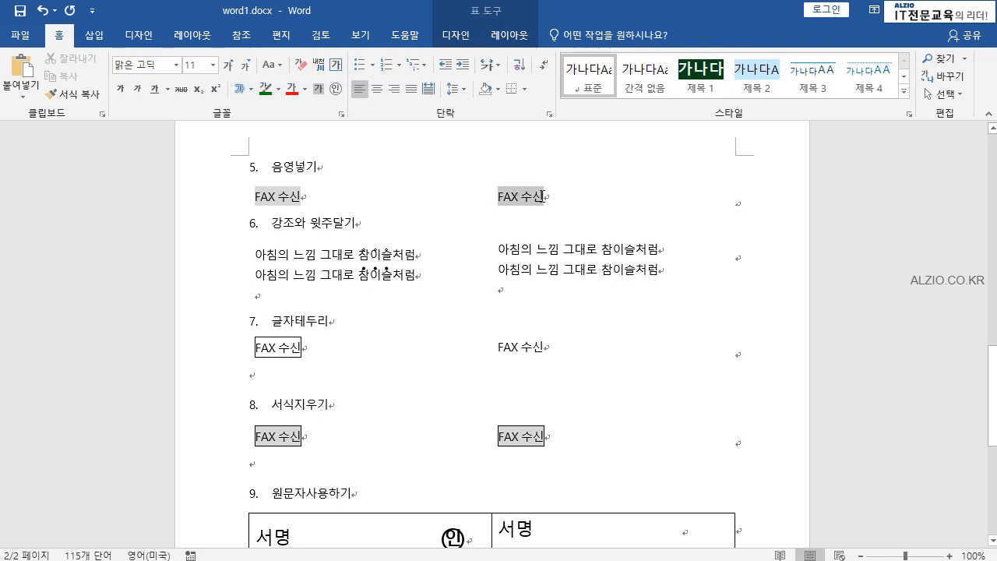
{"action": "left_click", "coordinate": [319, 91]}
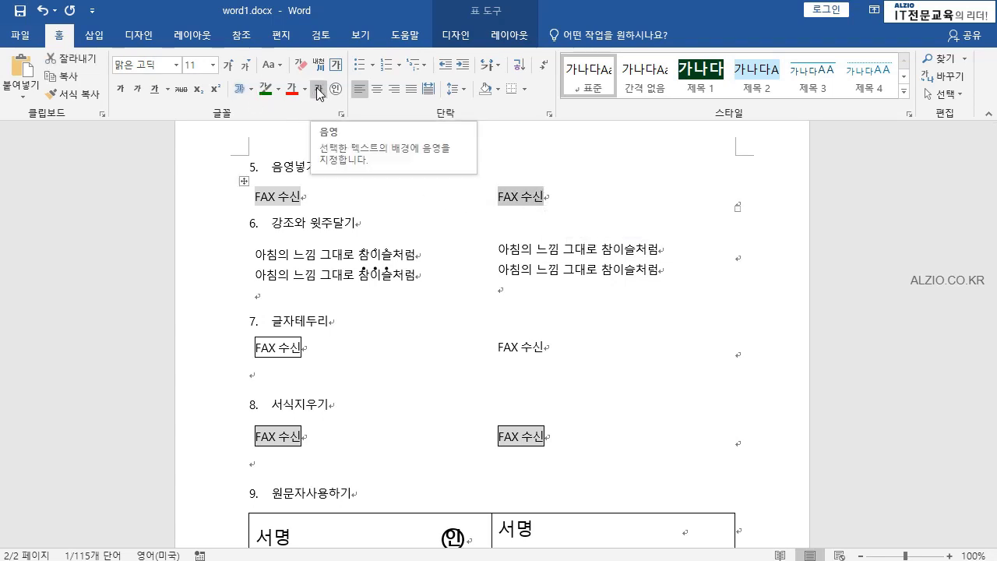
{"action": "left_click", "coordinate": [322, 224]}
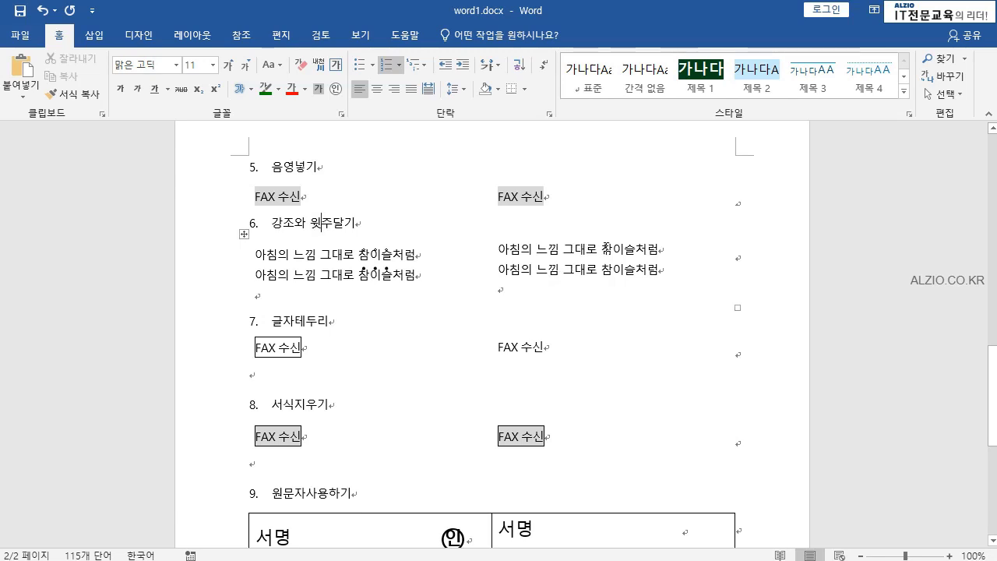
Put the dot emphasis mark (강조점) above "참이슬" in the first line of the second copy under item 6 and deselect it.
{"action": "left_click_drag", "start_coordinate": [603, 249], "coordinate": [636, 249]}
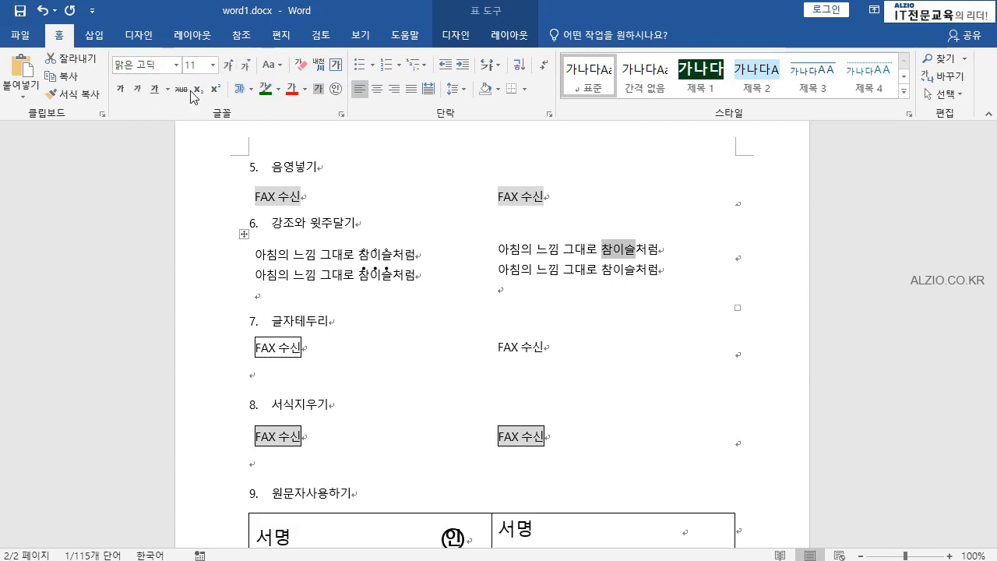
{"action": "left_click", "coordinate": [341, 115]}
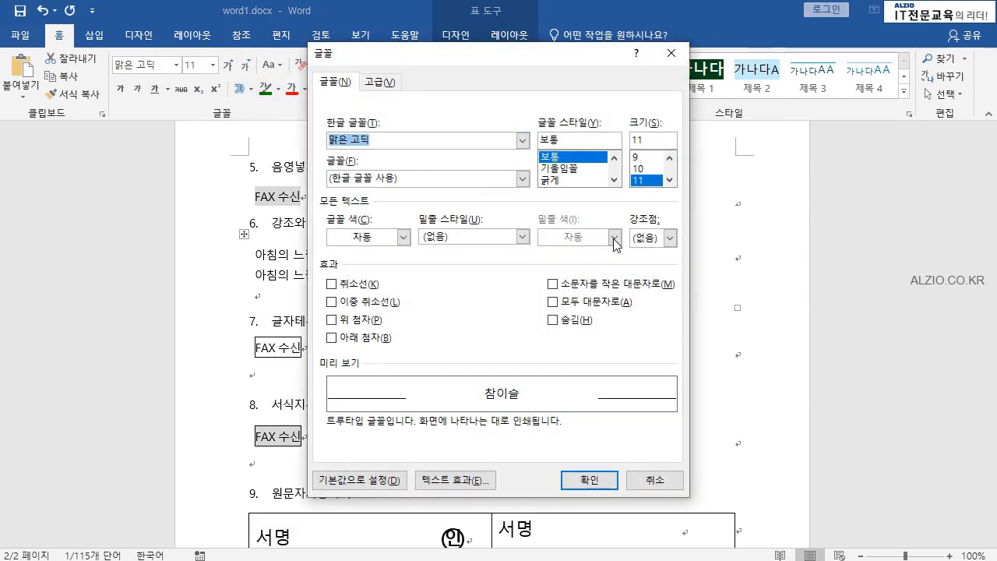
{"action": "left_click", "coordinate": [670, 241]}
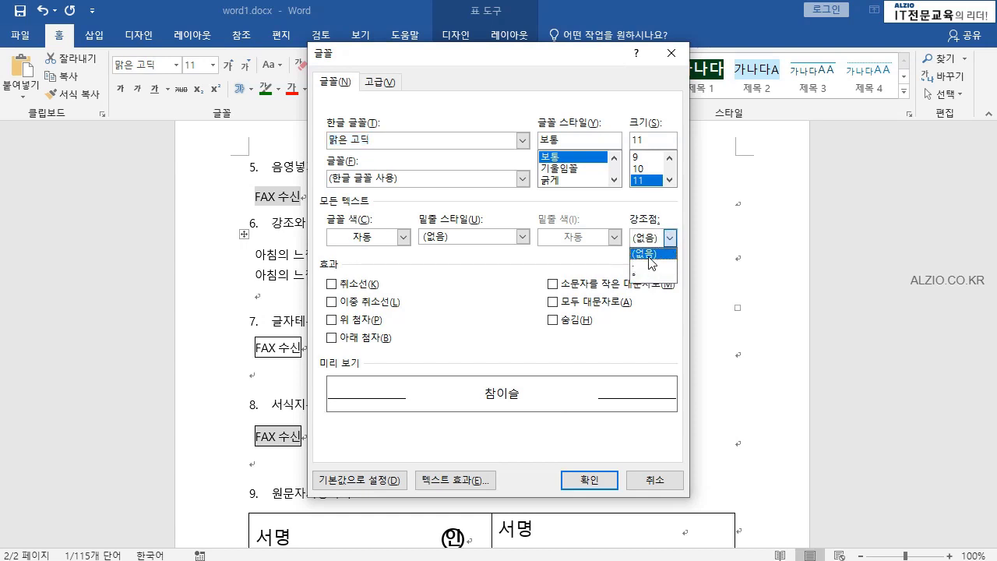
{"action": "left_click", "coordinate": [647, 274]}
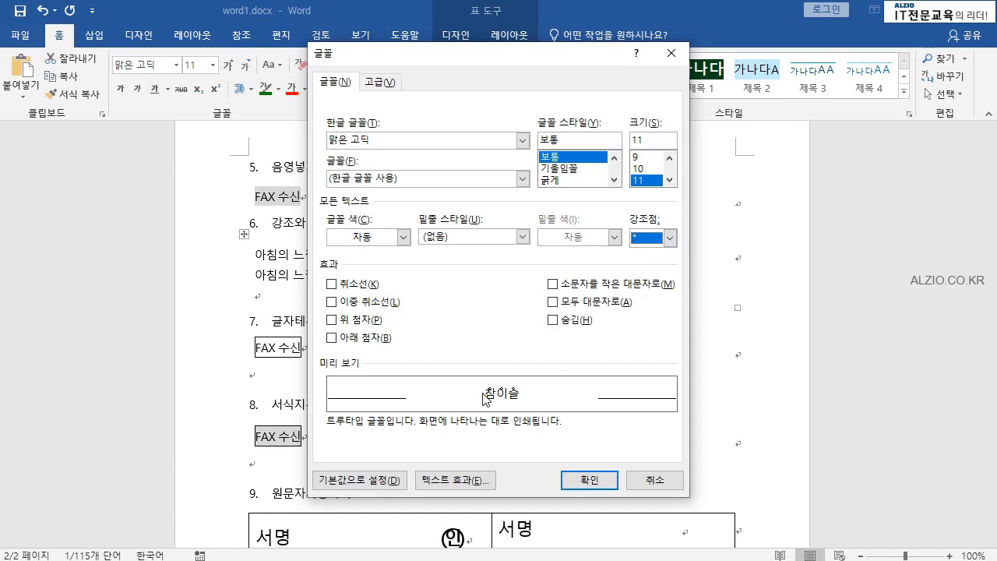
{"action": "left_click", "coordinate": [670, 238]}
{"action": "left_click", "coordinate": [639, 268]}
{"action": "left_click", "coordinate": [577, 481]}
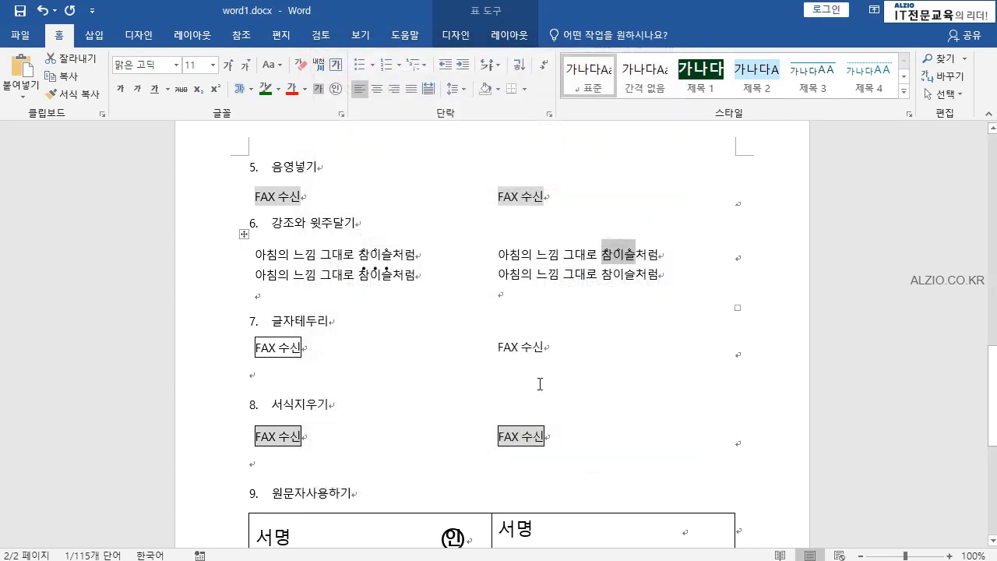
{"action": "left_click", "coordinate": [613, 274]}
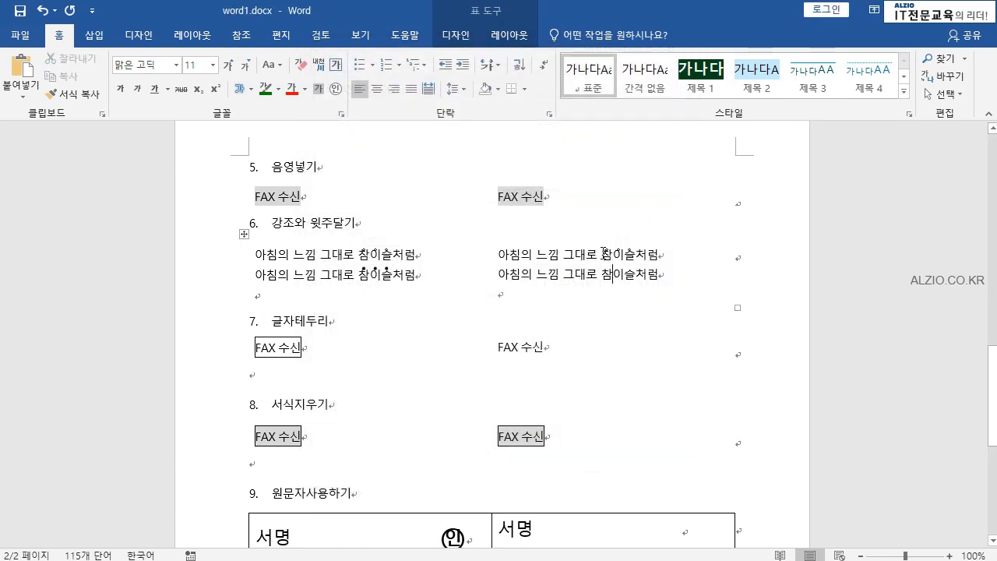
{"action": "left_click", "coordinate": [283, 222]}
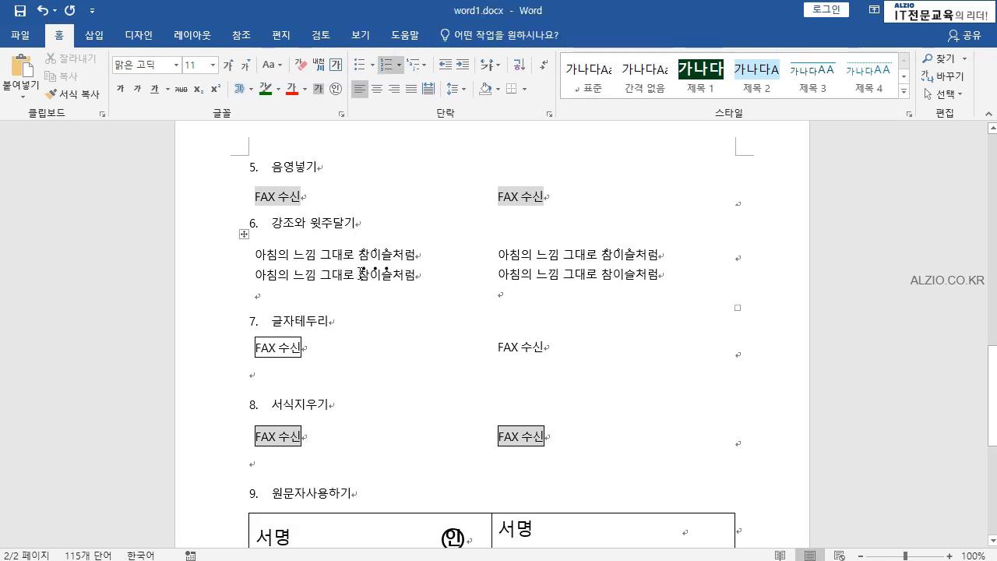